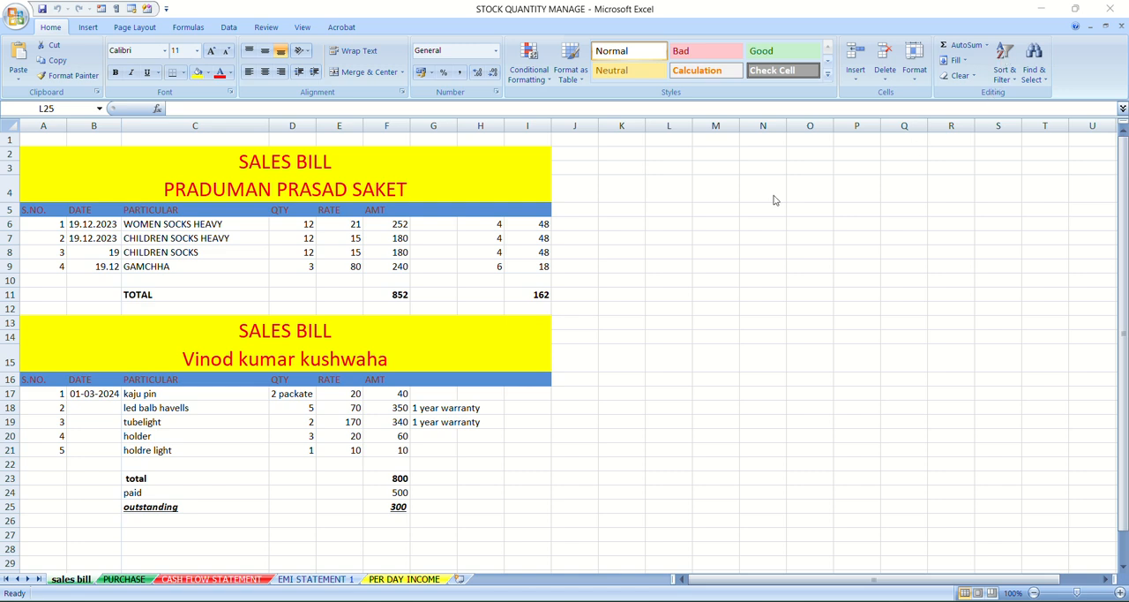
Try to sort the first bill's particulars in C6:C9 from A to Z, expanding the selection to the adjacent data
click(1014, 84)
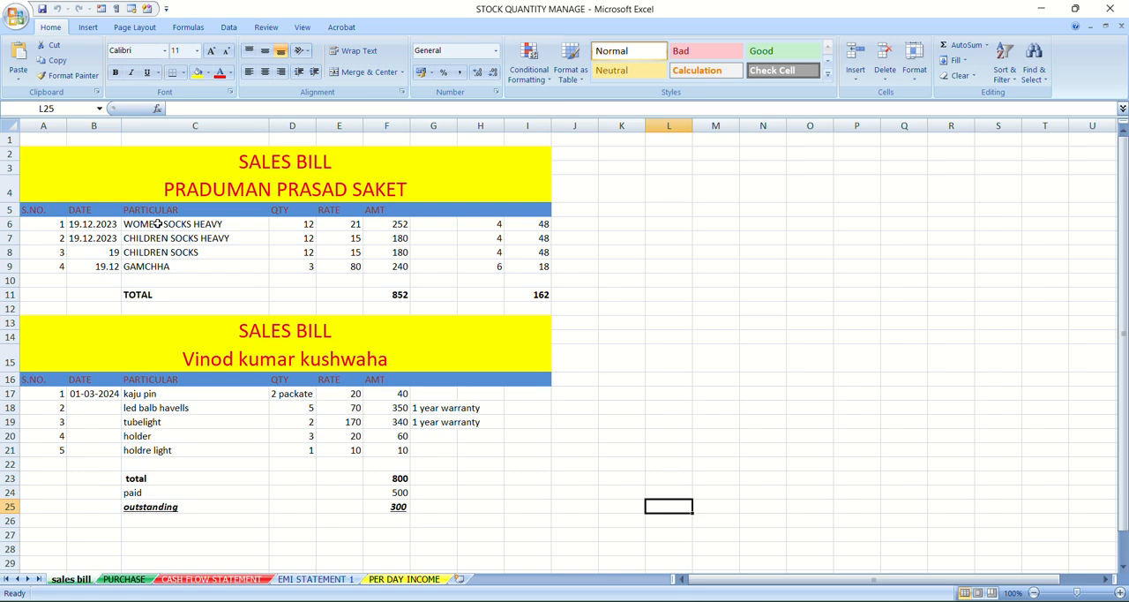
drag(157, 224, 162, 268)
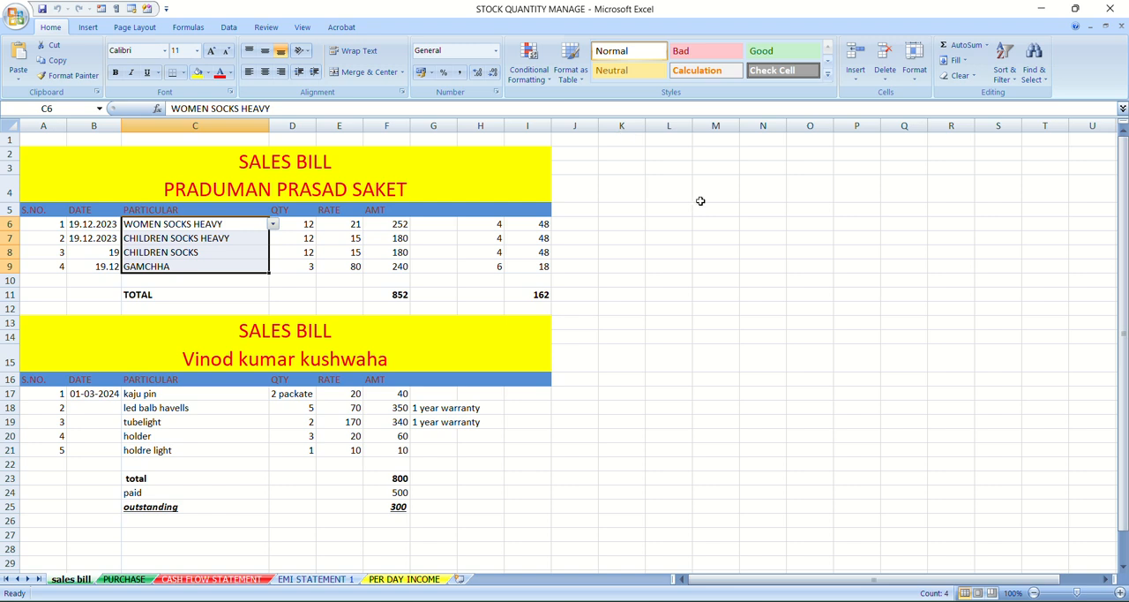
click(1005, 67)
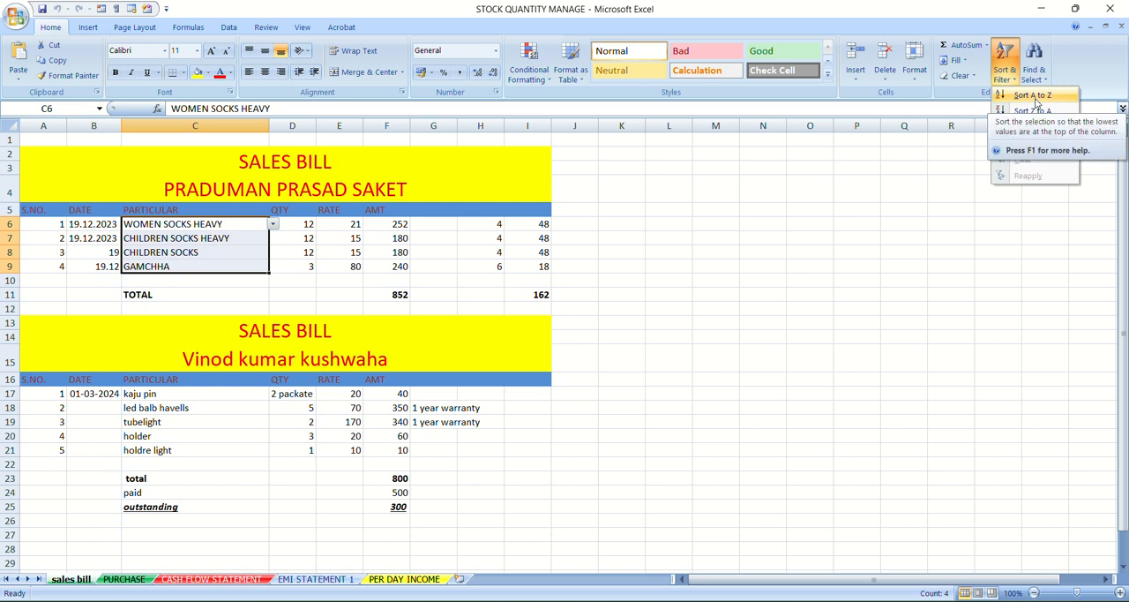
click(1032, 95)
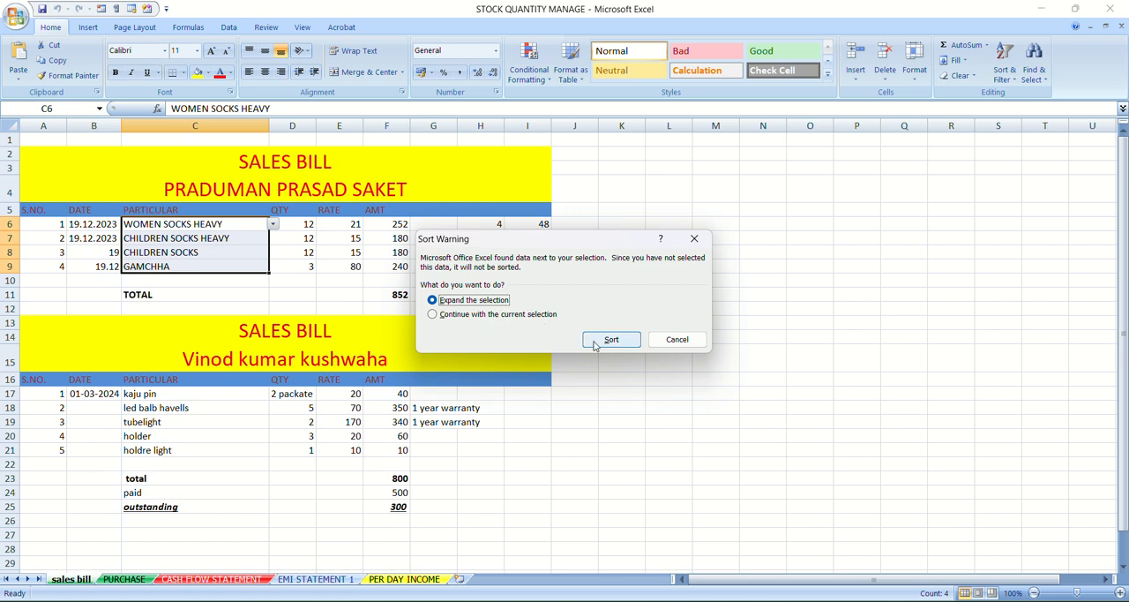
click(596, 343)
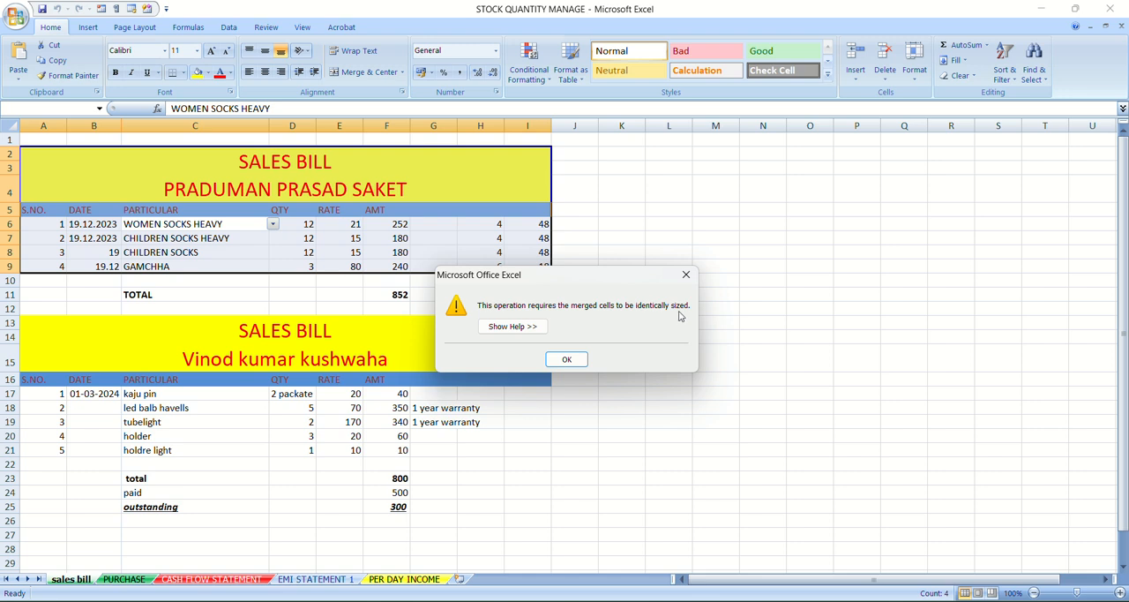
click(569, 359)
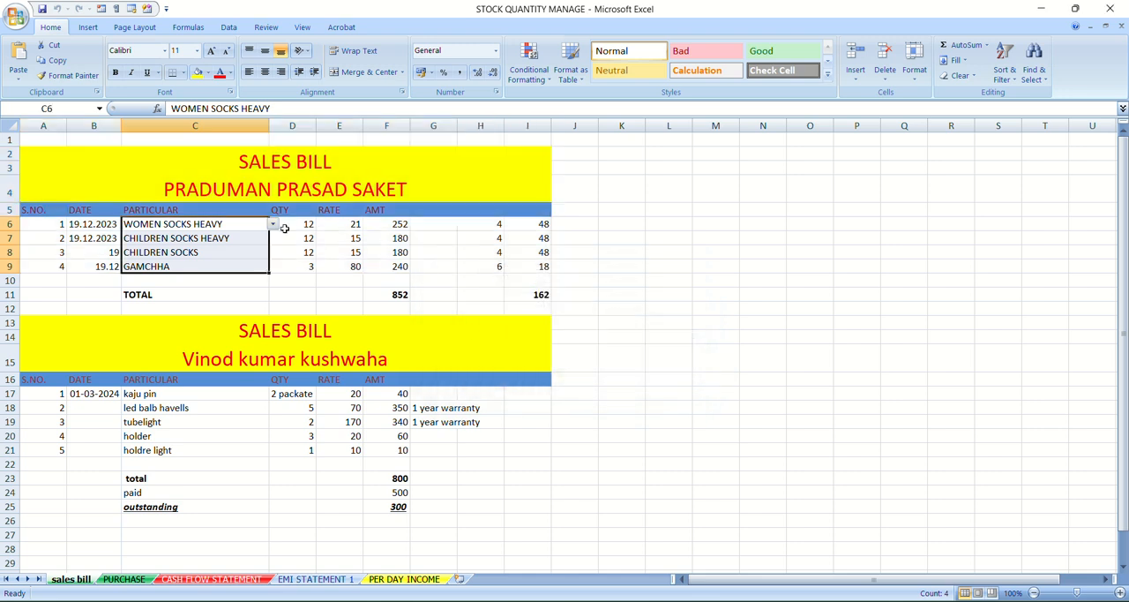
Try to sort the entire column C from A to Z, expanding the selection to the adjacent data
click(194, 125)
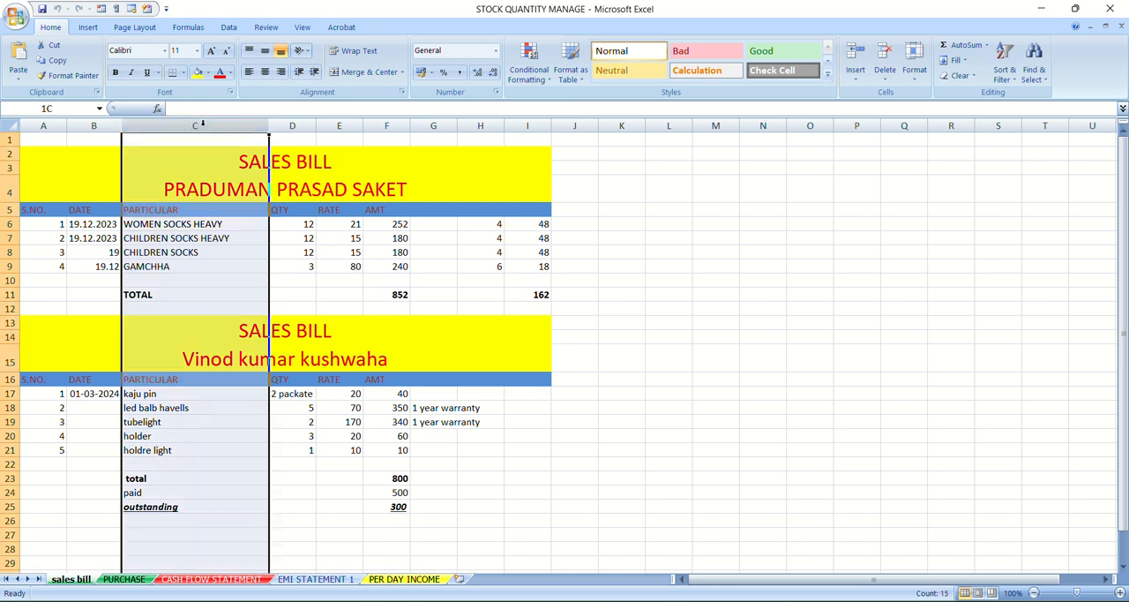
click(1017, 82)
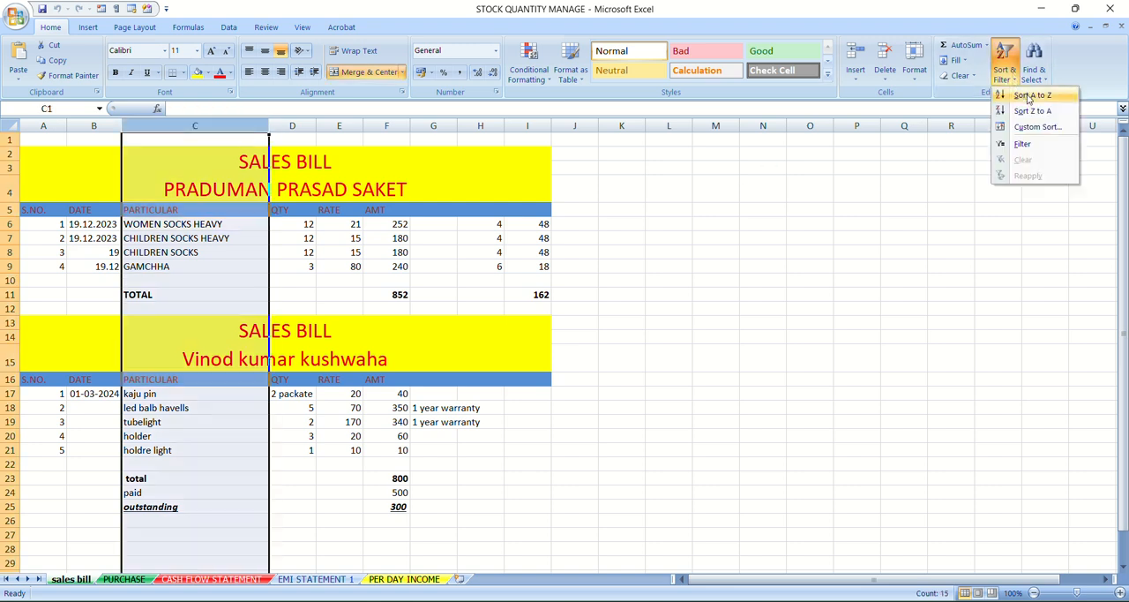
click(1029, 96)
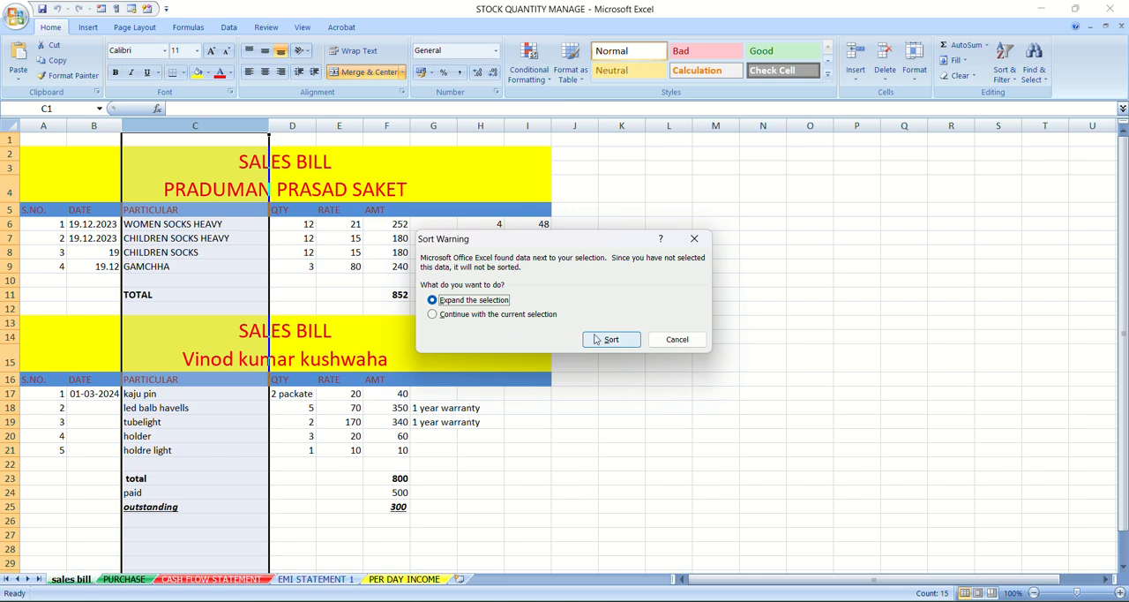
click(597, 339)
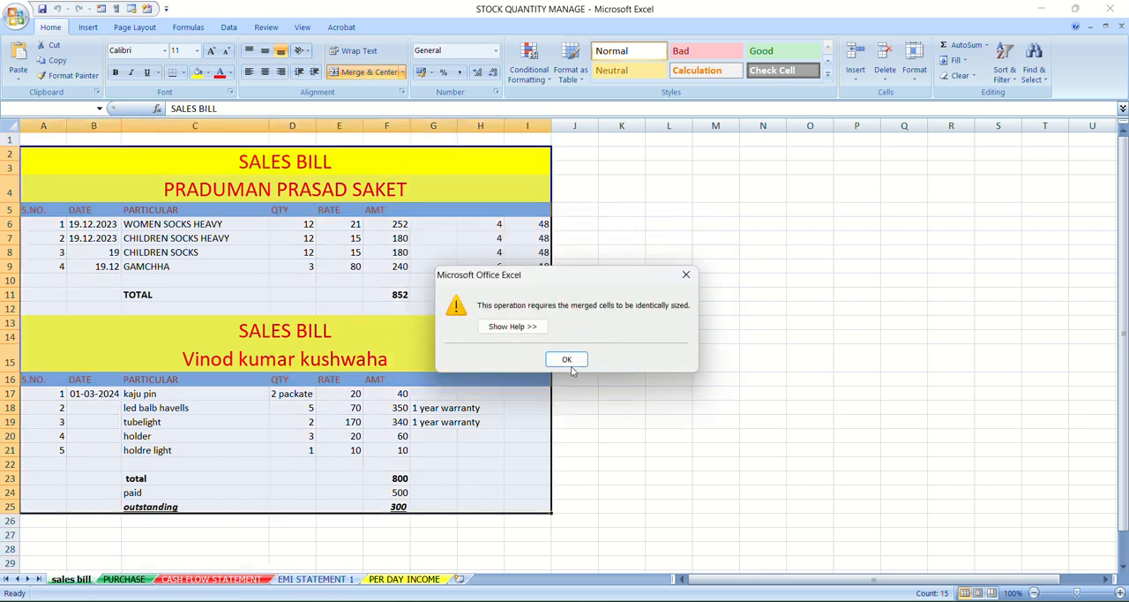
click(567, 359)
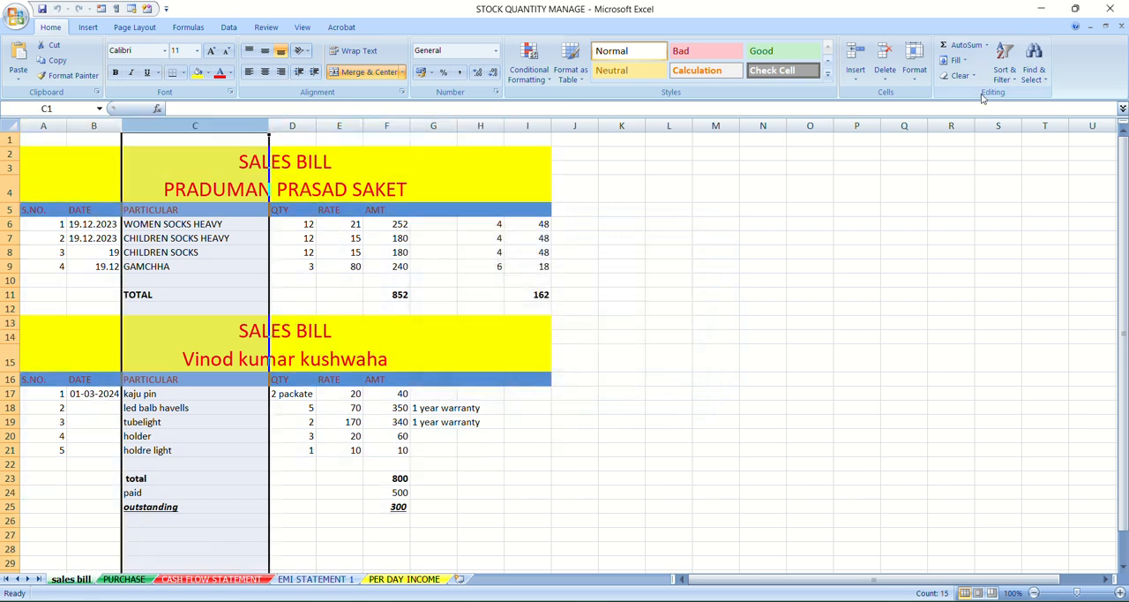
Try the A to Z sort on the entire column C again, continuing with the current selection
click(1008, 68)
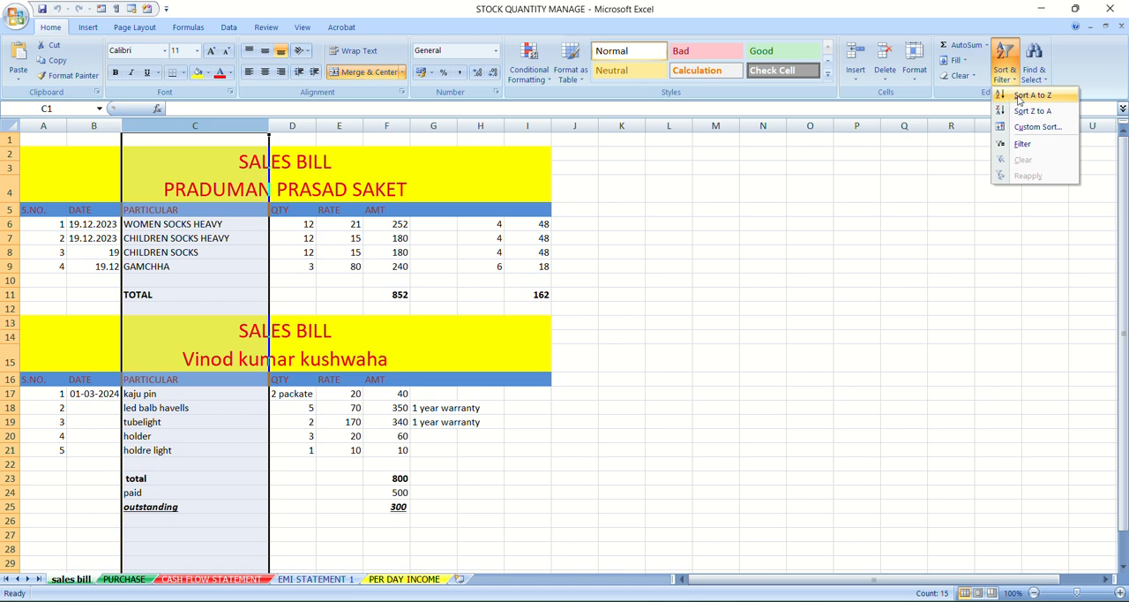
click(1018, 97)
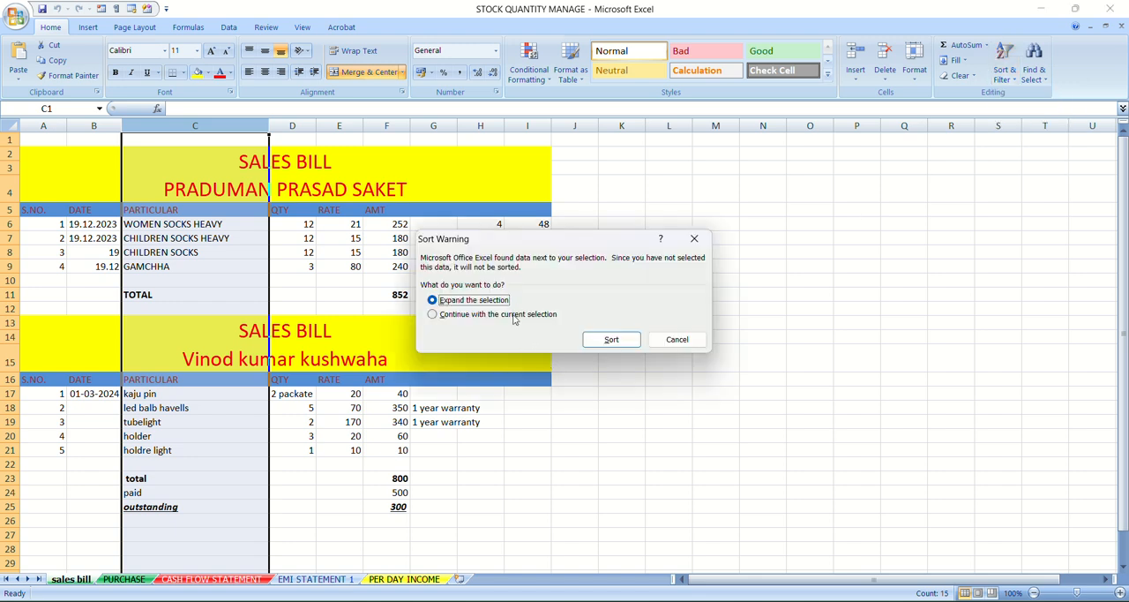
click(519, 316)
click(606, 341)
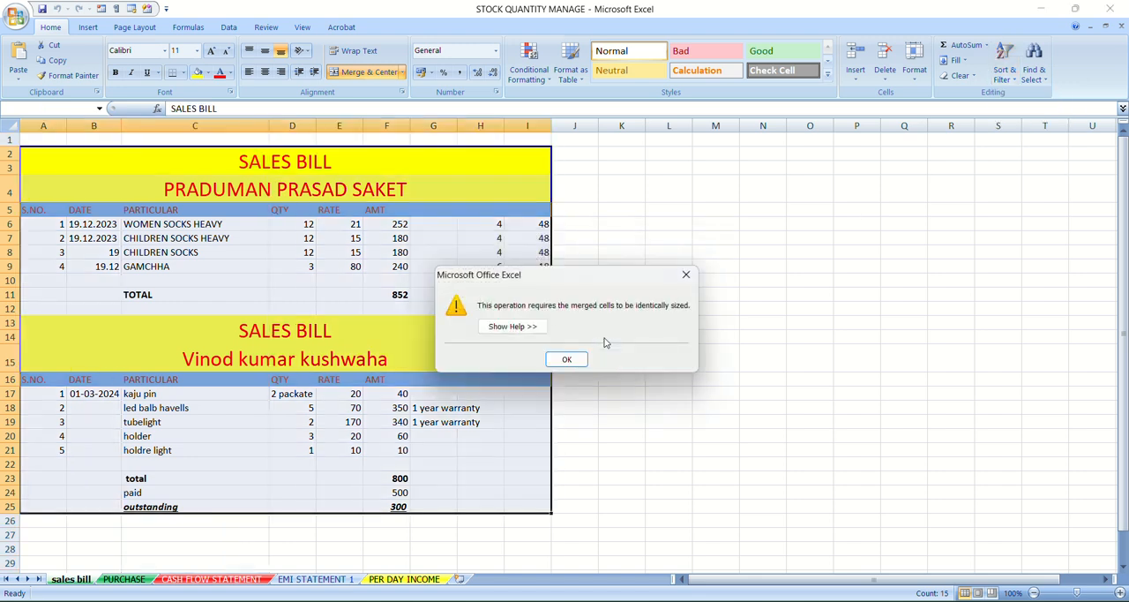
click(567, 360)
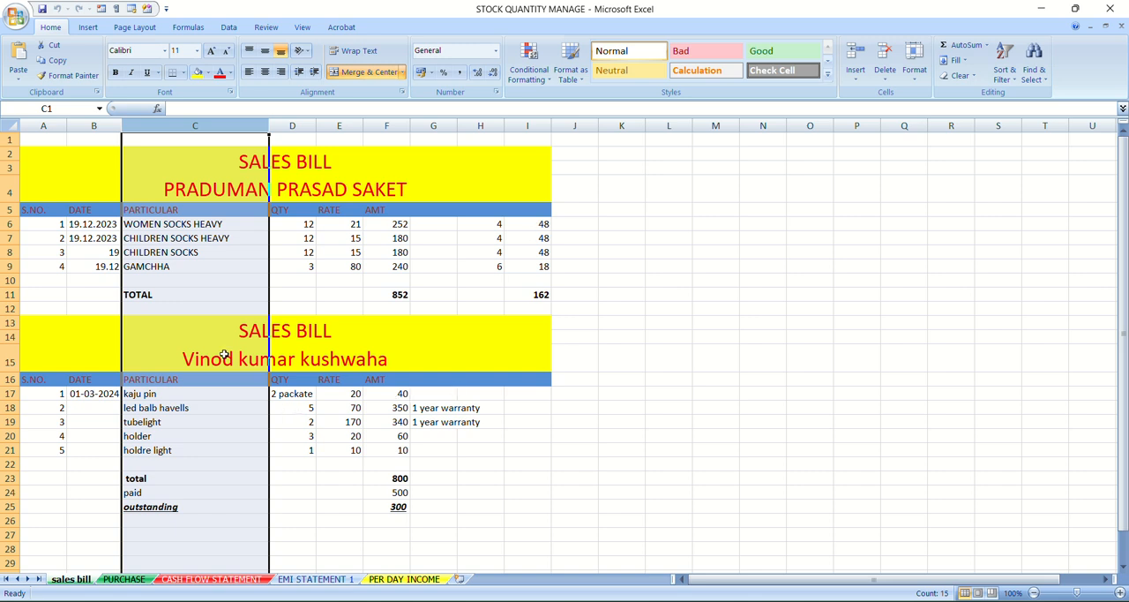
click(588, 448)
drag(574, 443, 43, 249)
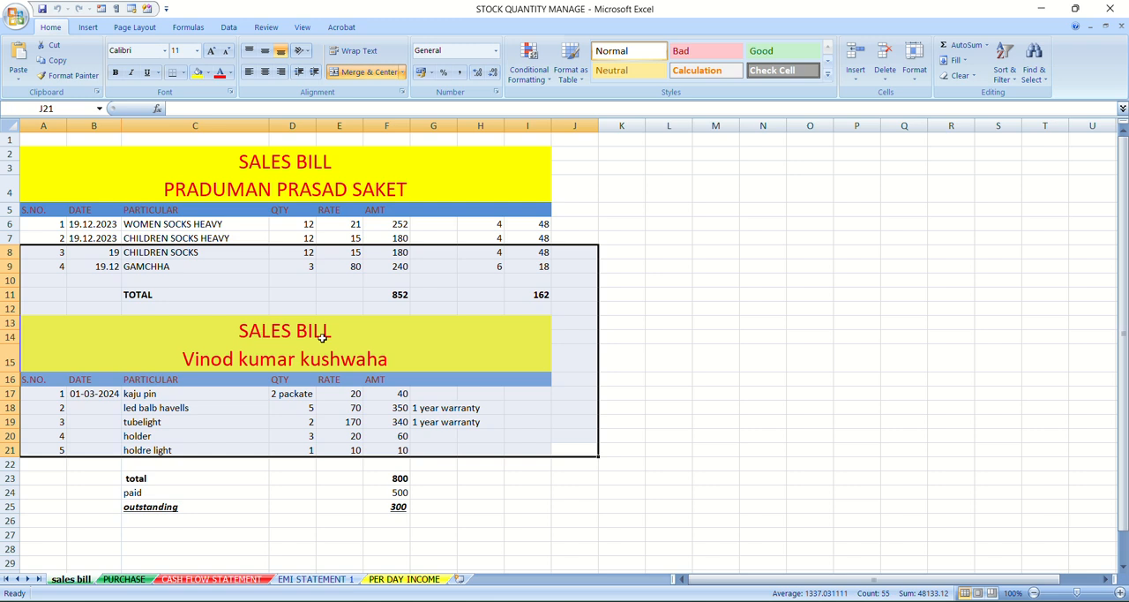
click(657, 256)
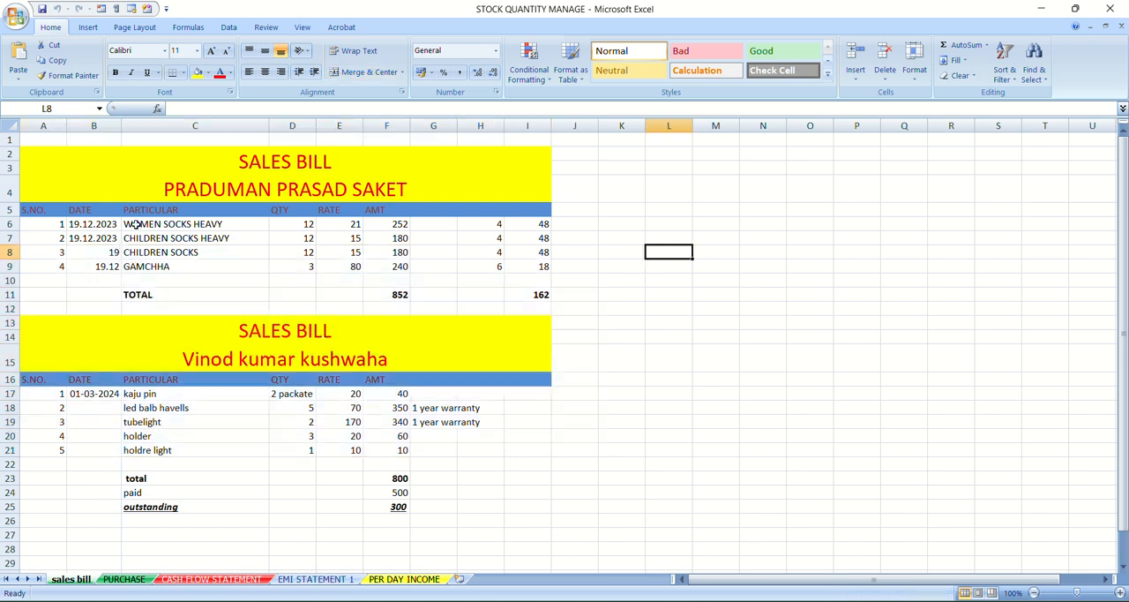
Try again to sort only the particulars in C6:C9 from A to Z with the selection expanded
drag(135, 226, 170, 263)
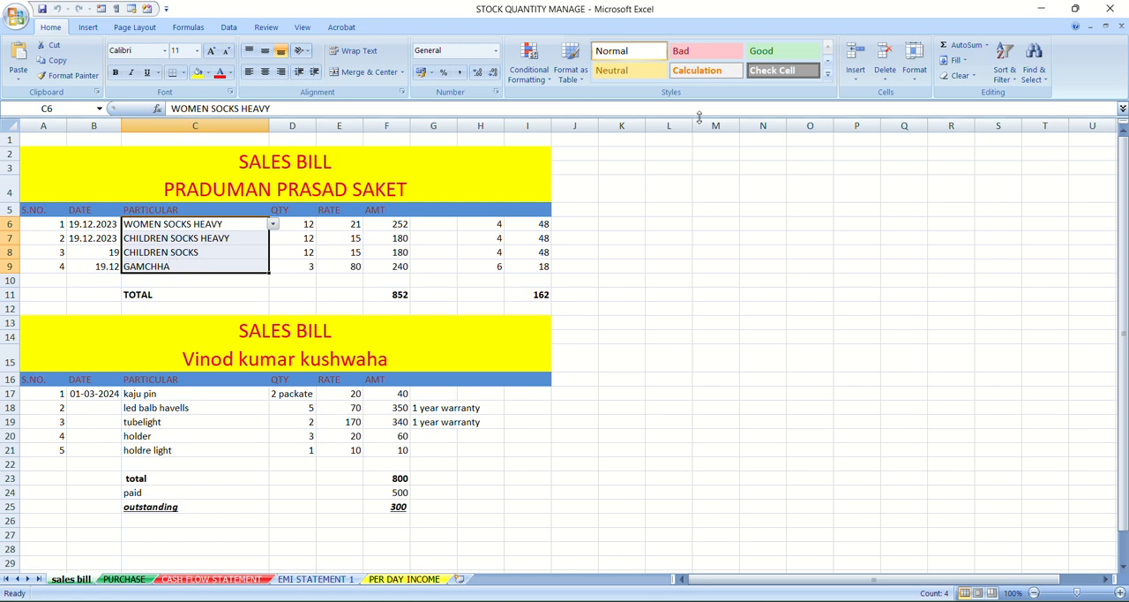
click(1005, 68)
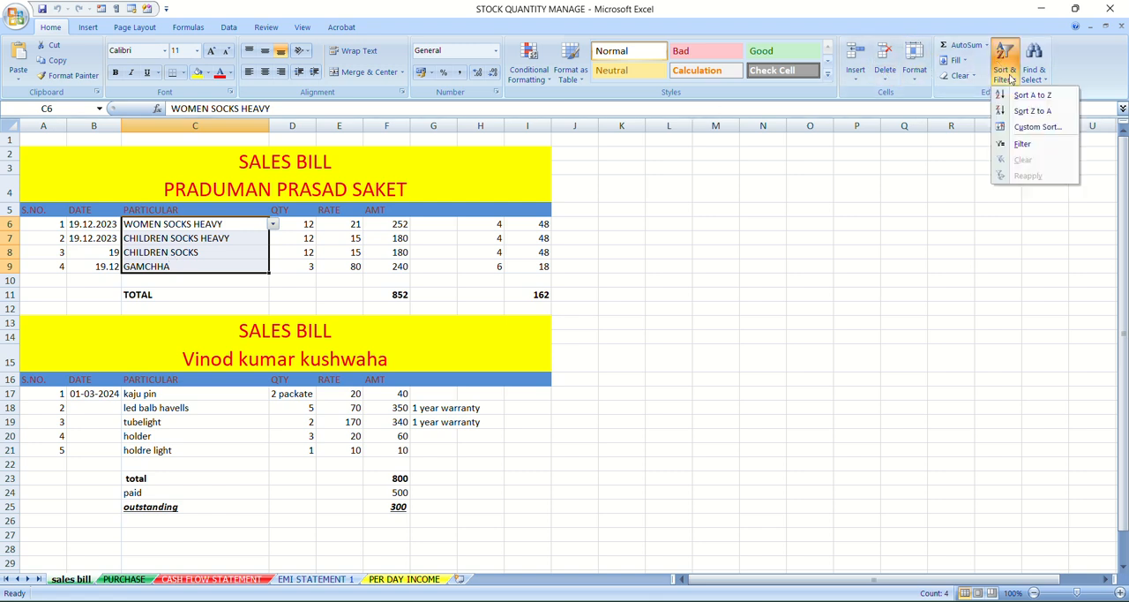
click(1032, 96)
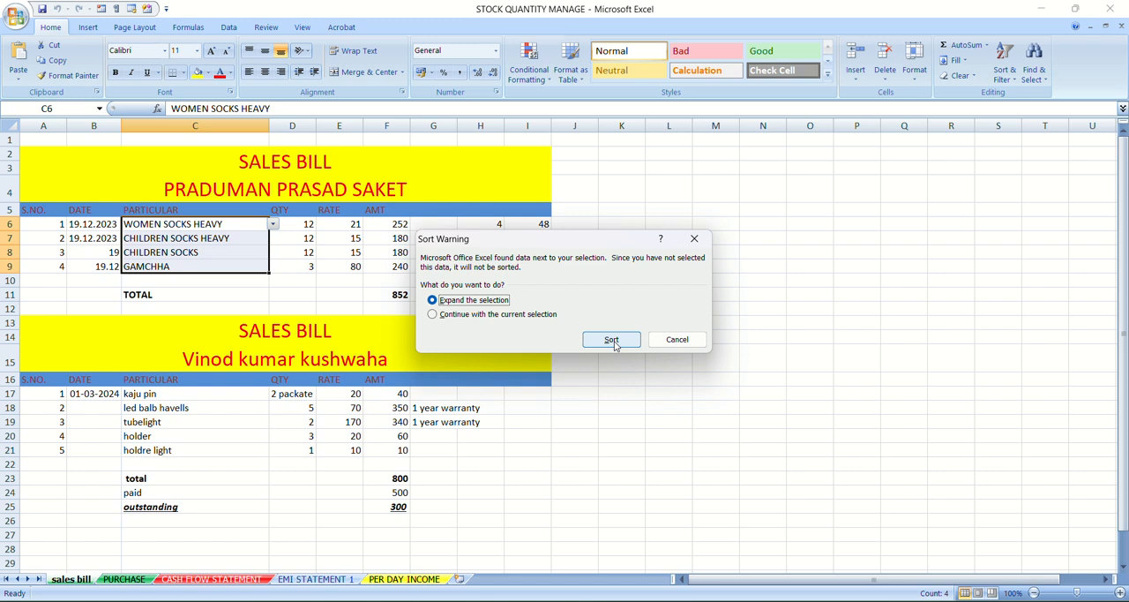
click(611, 341)
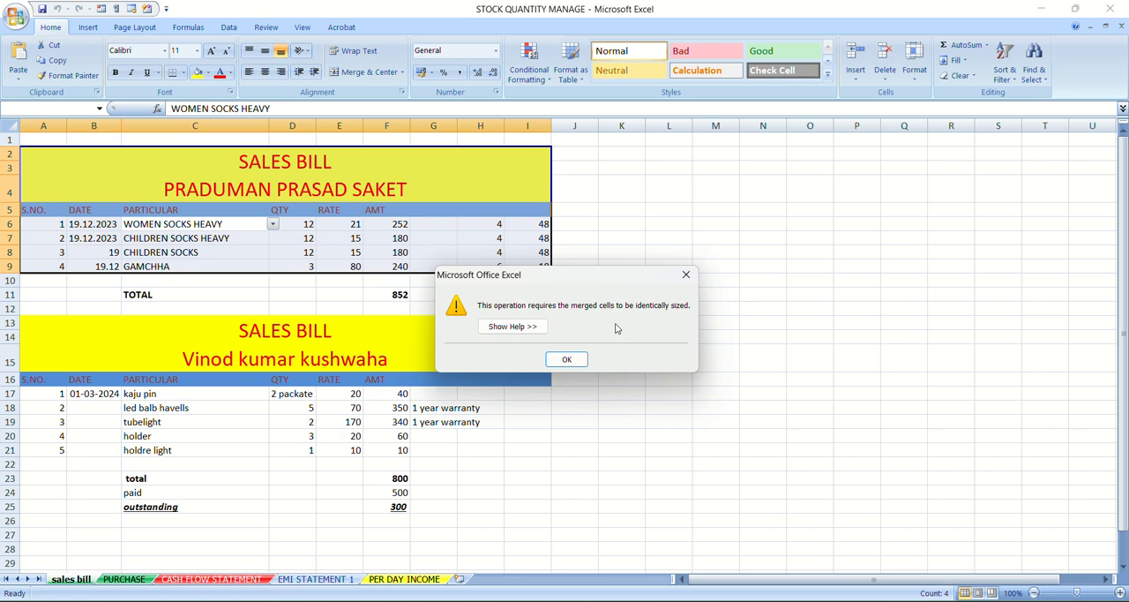
click(567, 359)
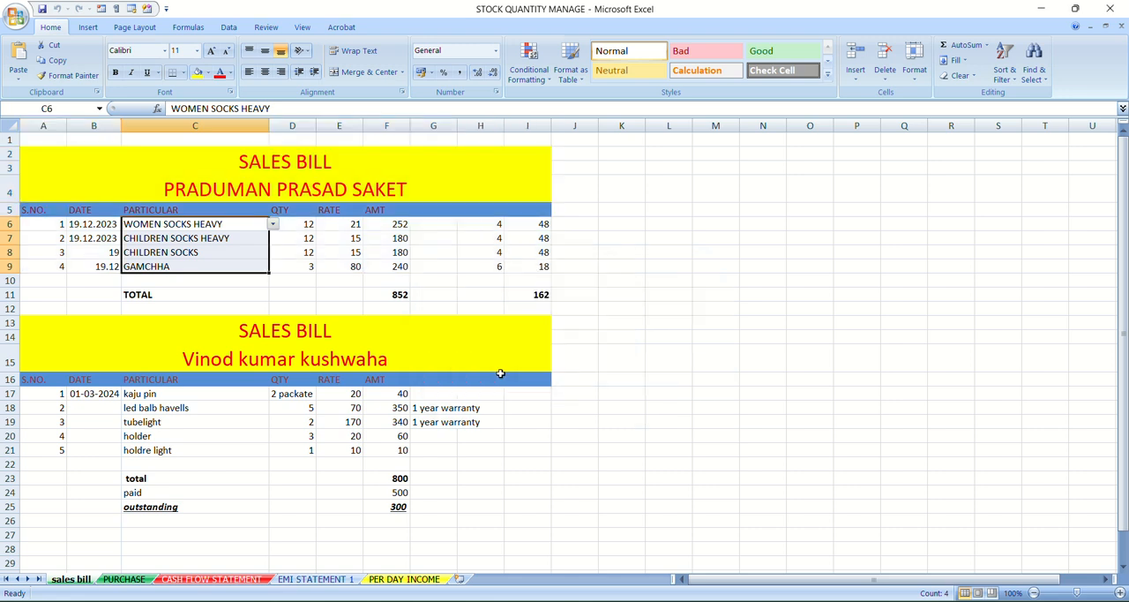
Change the particular in cell C6 to CHILDREN SOCKS HEAVY and then to CHILDREN SOCKS from the cell's allowed values
click(273, 225)
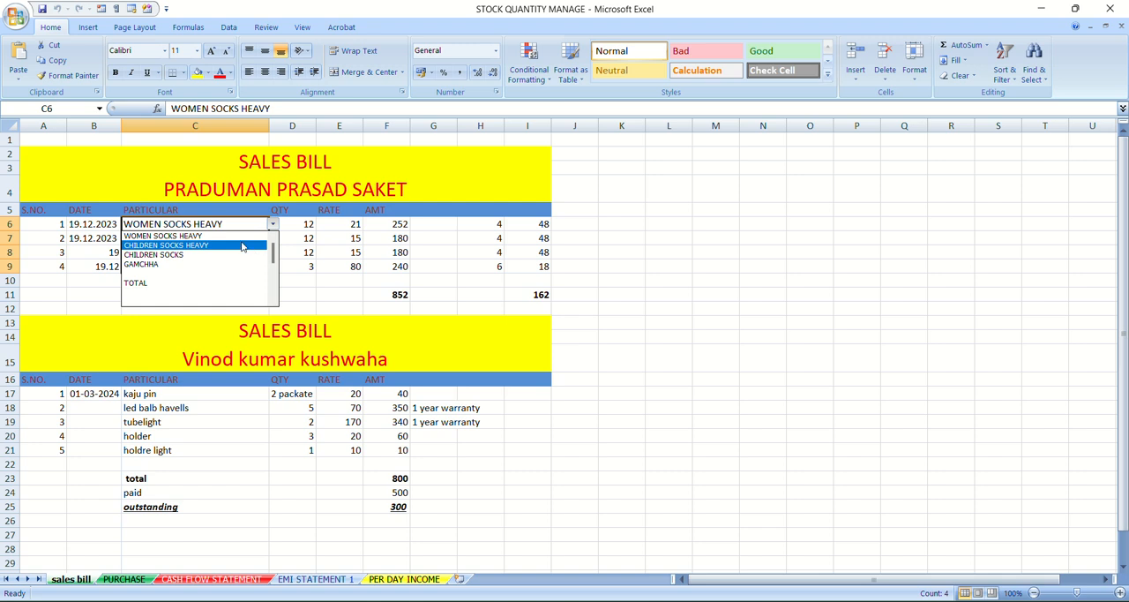
click(246, 246)
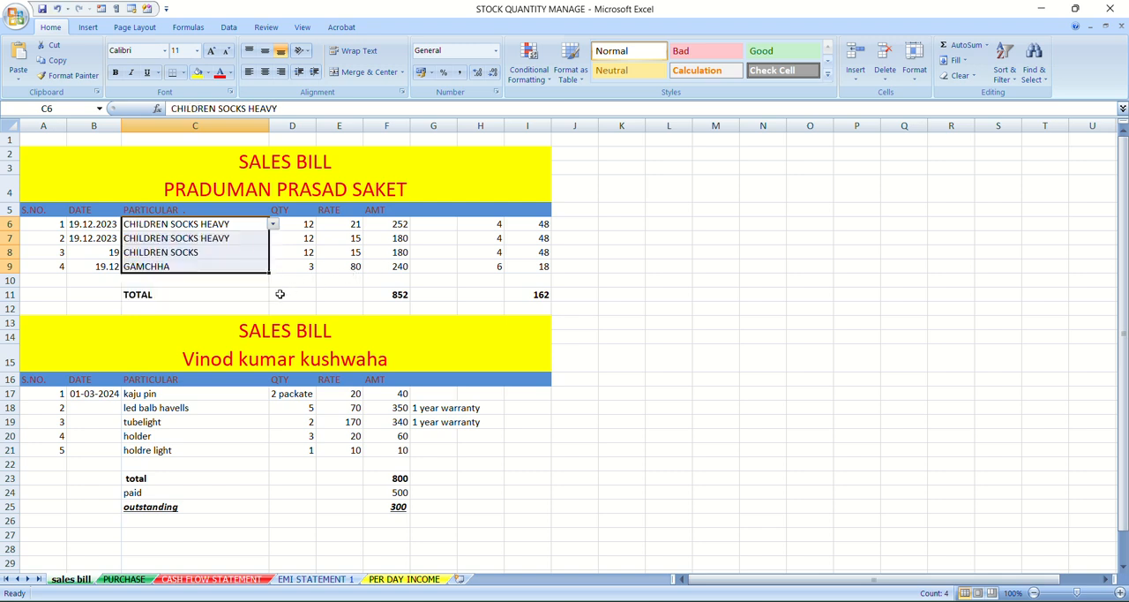
click(275, 226)
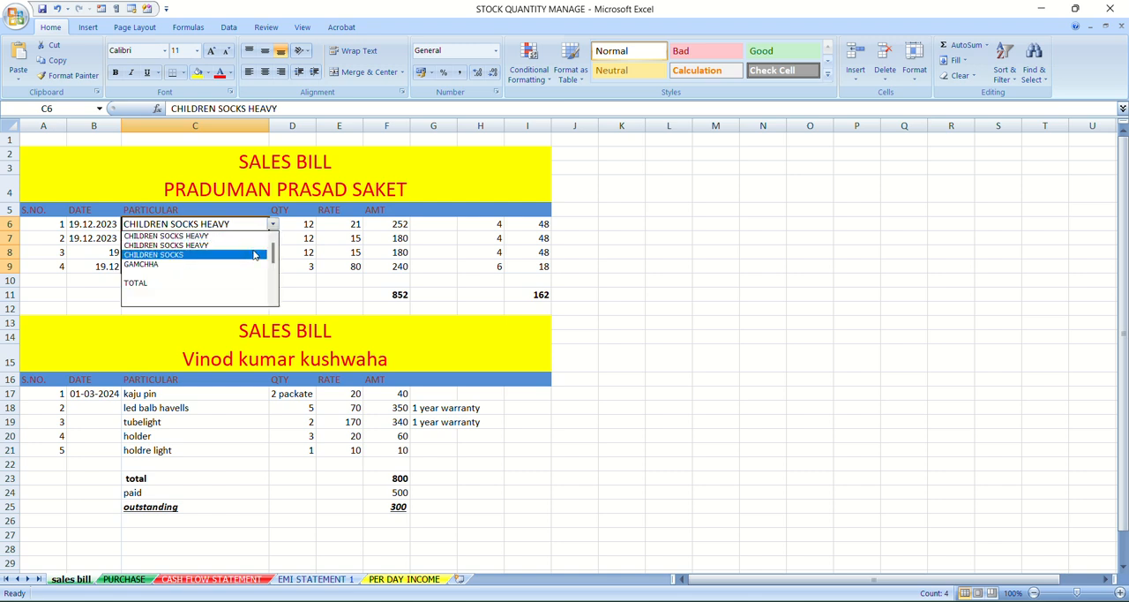
click(254, 255)
click(327, 295)
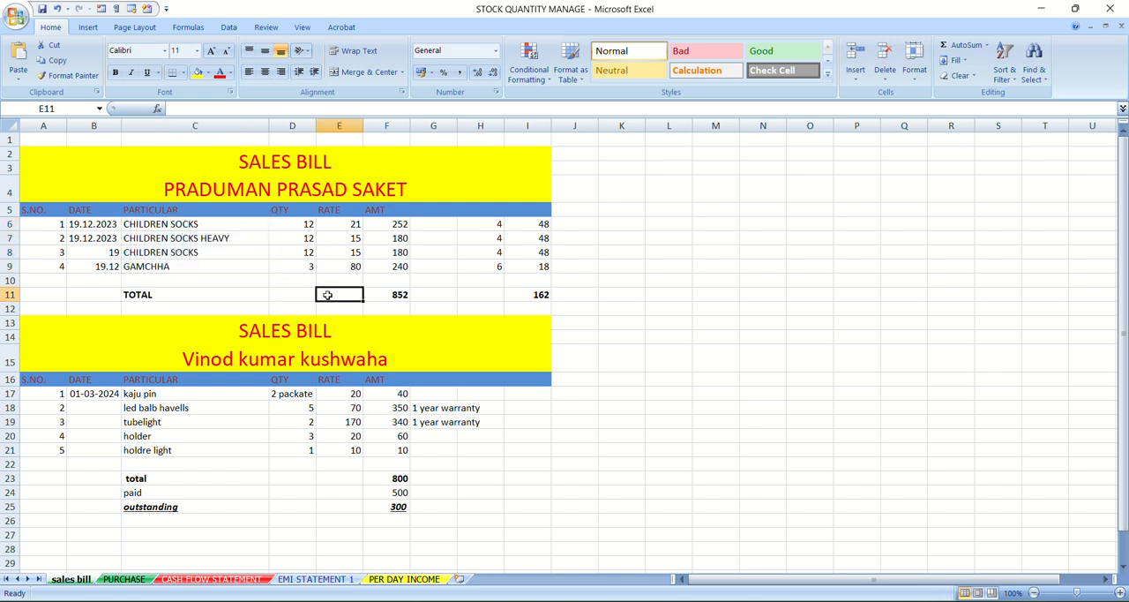
Choose CHILDREN SOCKS once more from the allowed values of cell C6
click(245, 212)
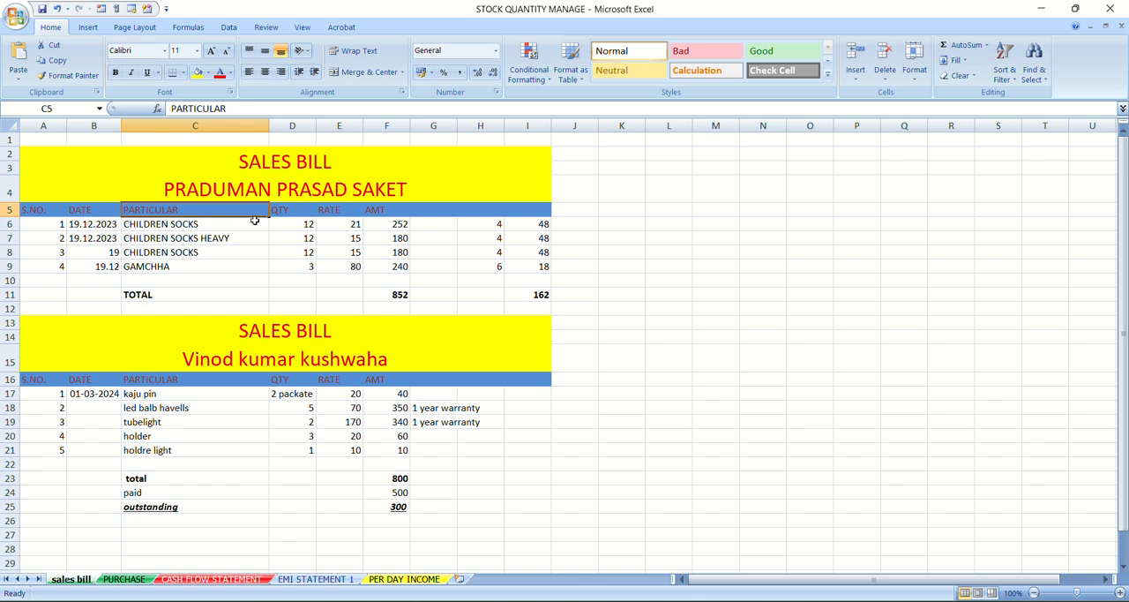
click(254, 221)
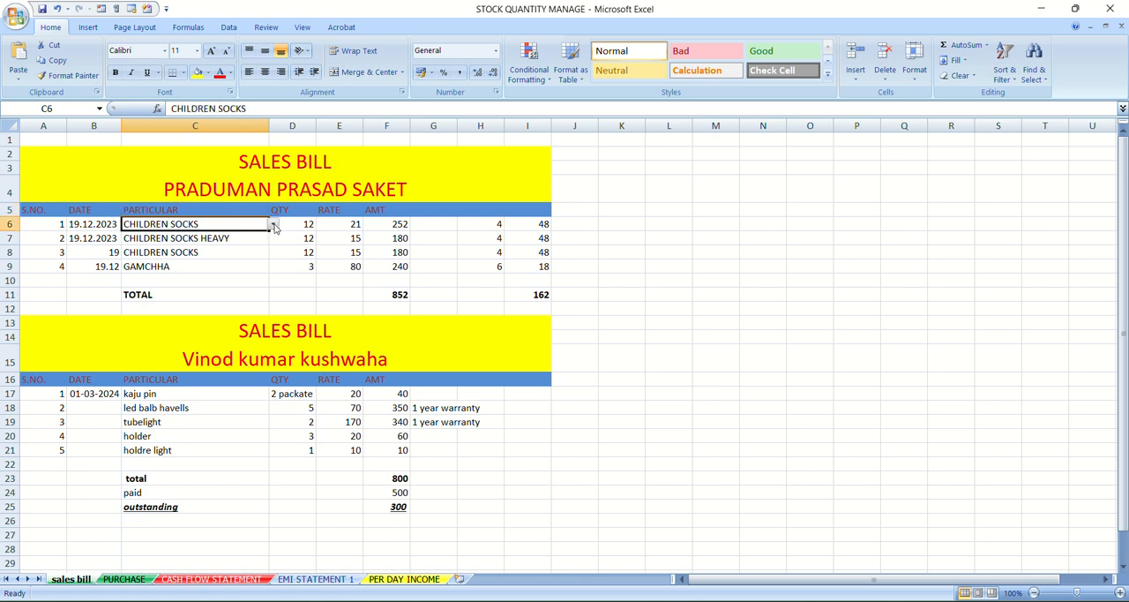
click(274, 227)
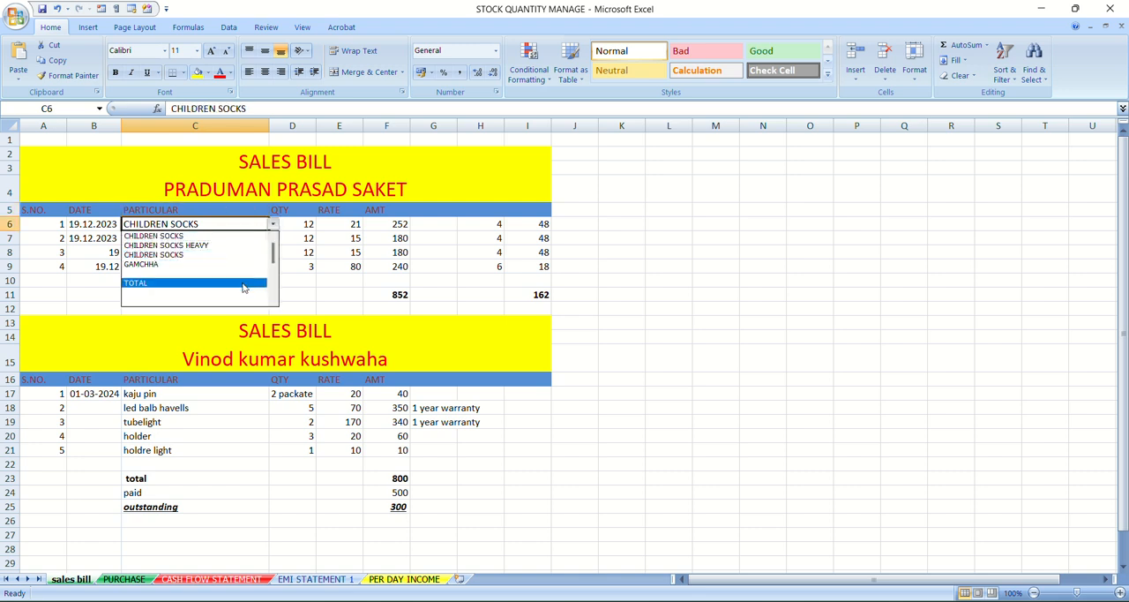
click(244, 255)
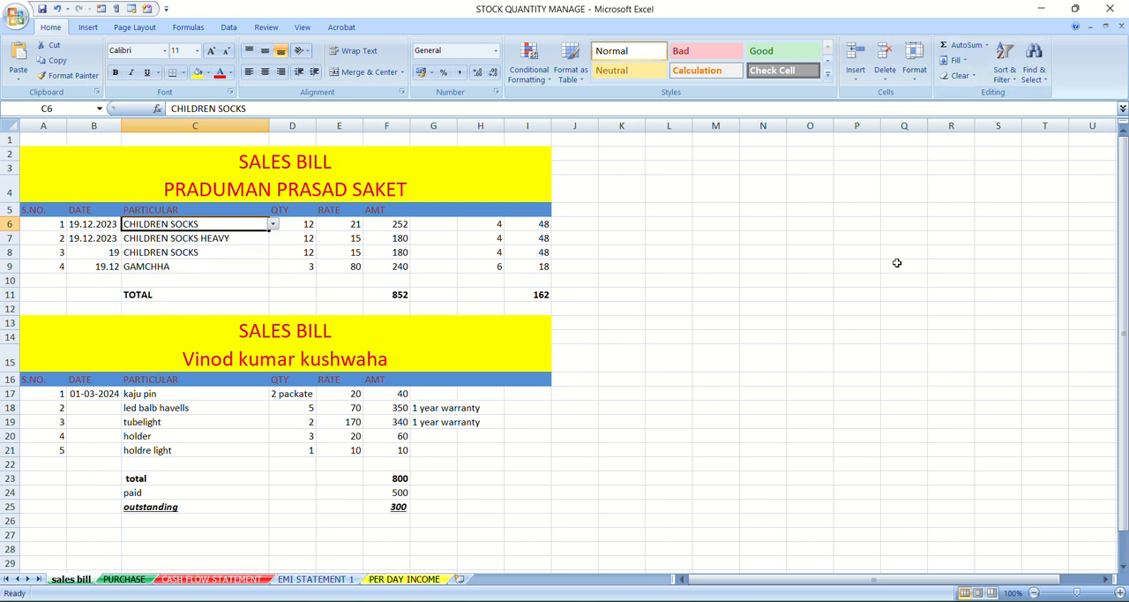
click(473, 281)
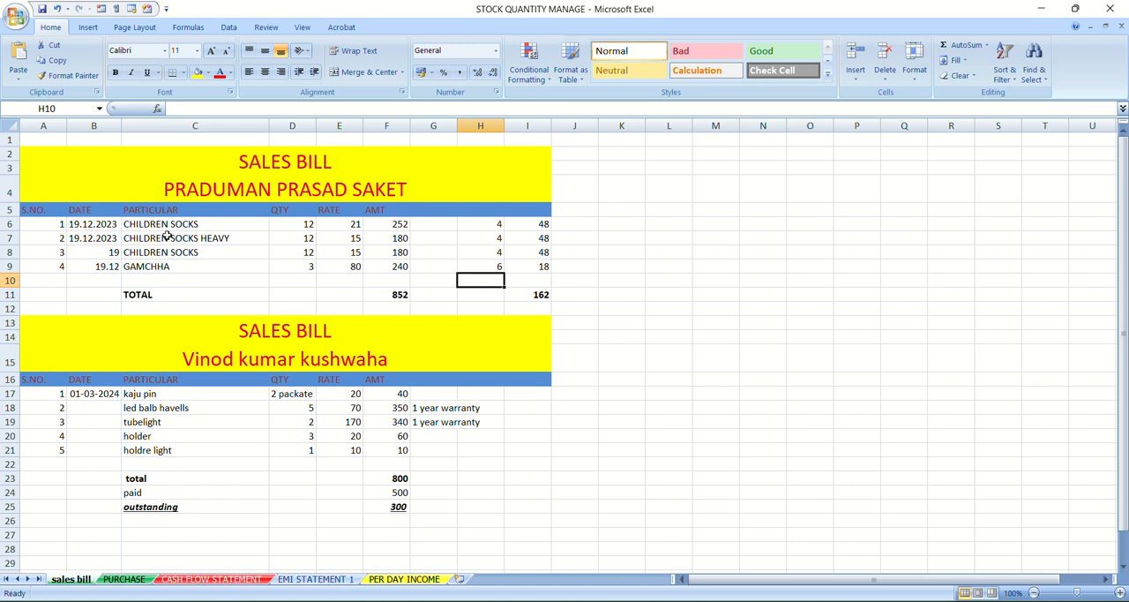
Try to sort the particulars in C6:C9 from Z to A, expanding the selection to the adjacent data
drag(161, 221, 189, 260)
click(1006, 68)
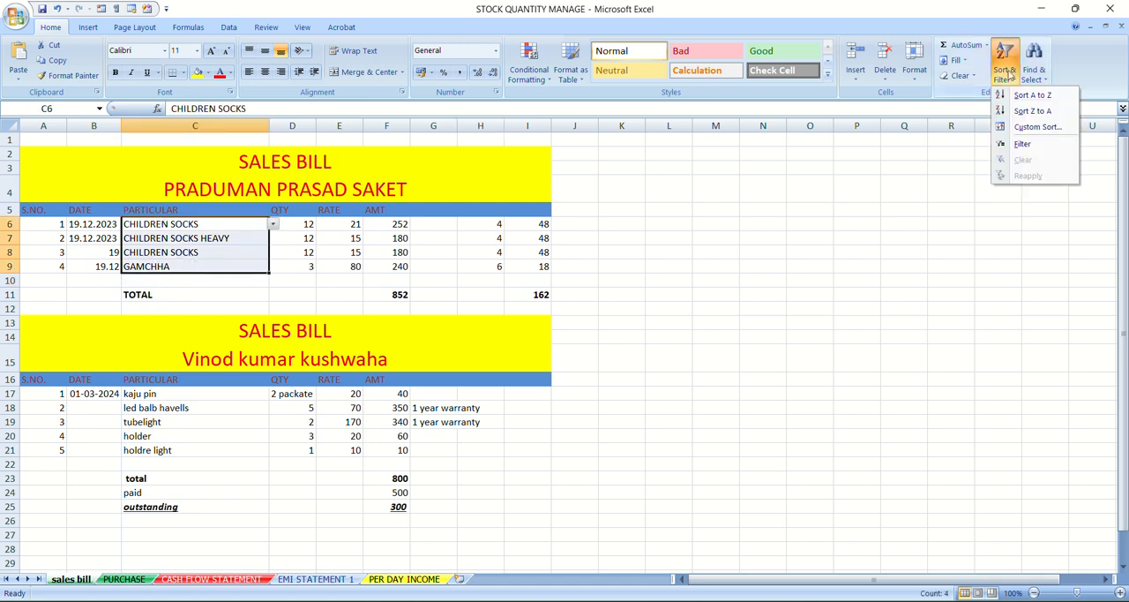
click(1032, 111)
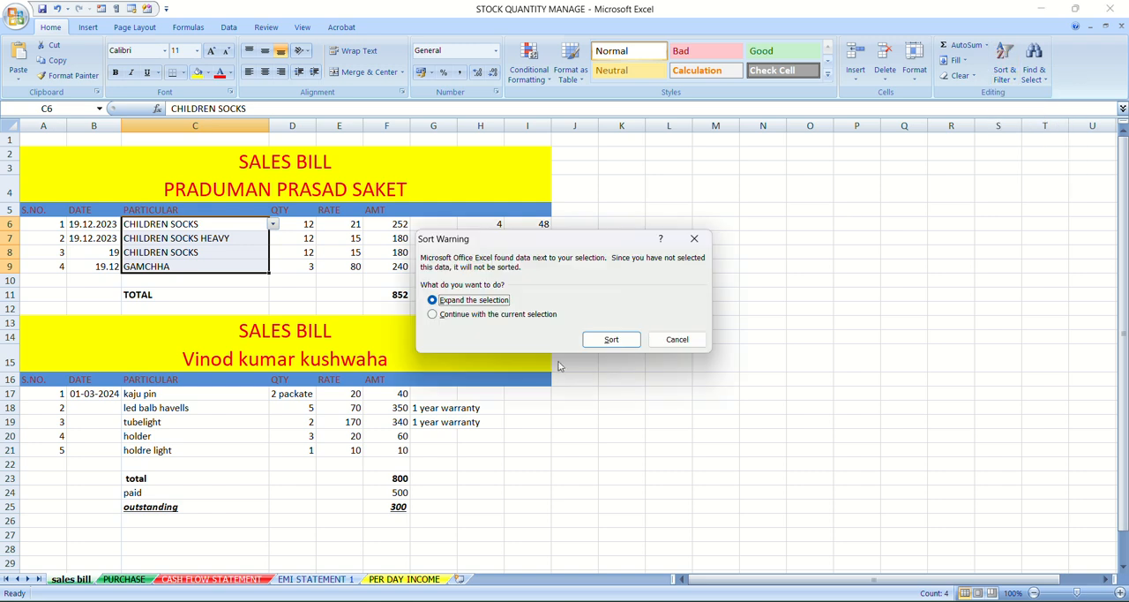
click(603, 340)
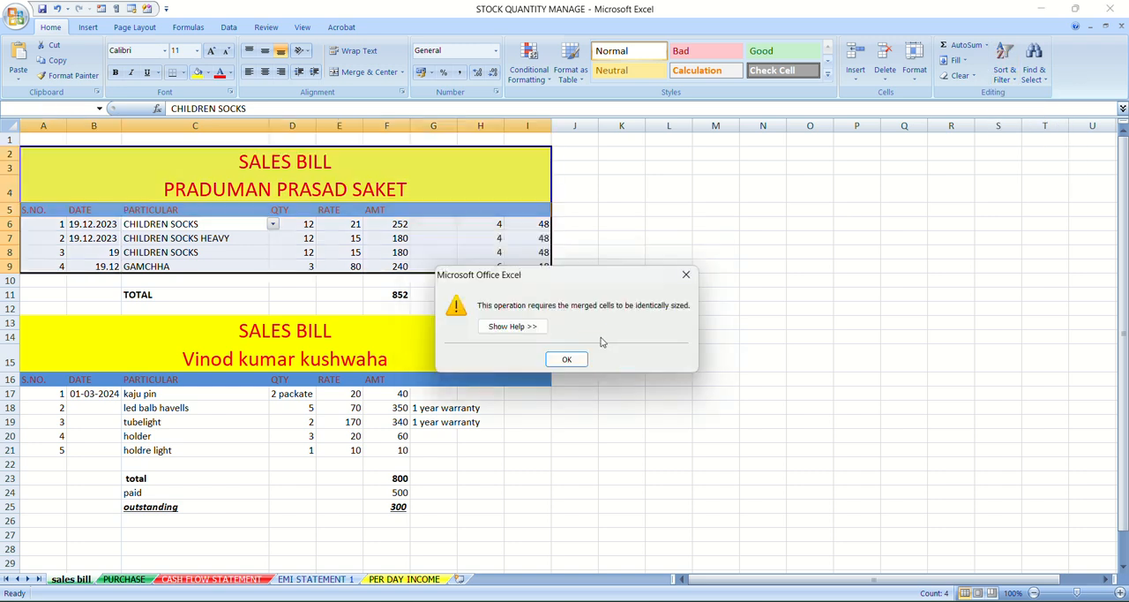
click(568, 359)
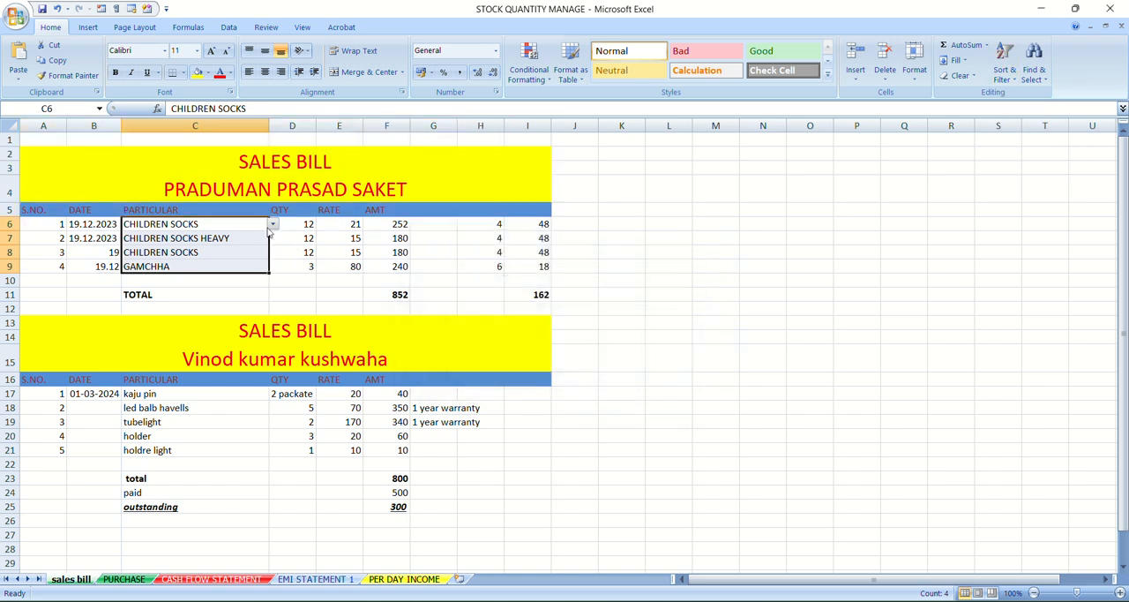
Change the particular in cell C6 to GAMCHHA and then to CHILDREN SOCKS HEAVY from the cell's allowed values
click(273, 225)
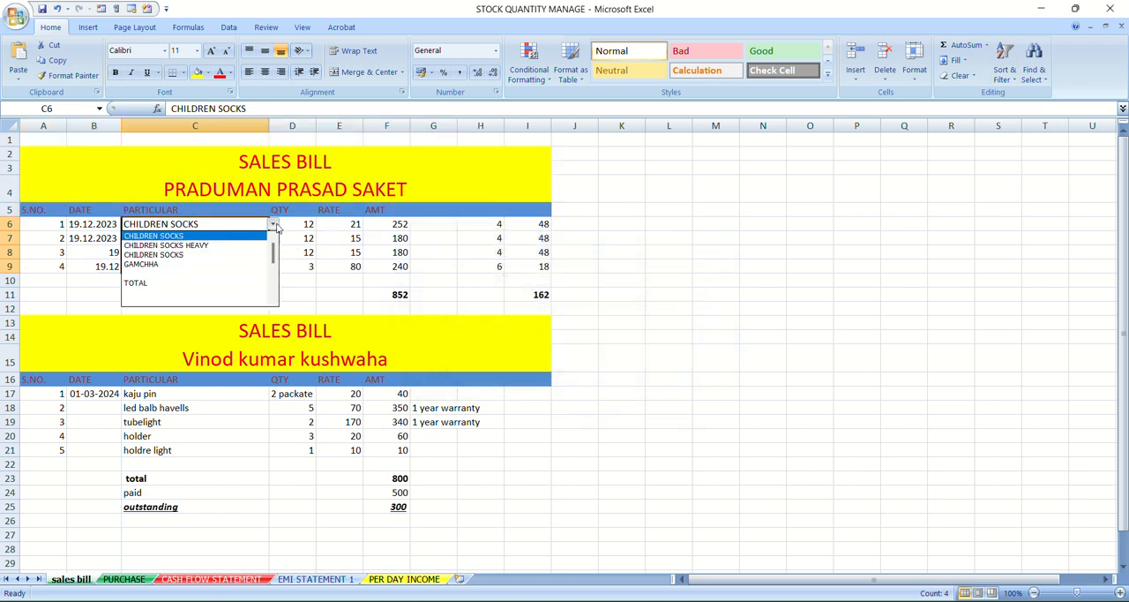
click(221, 263)
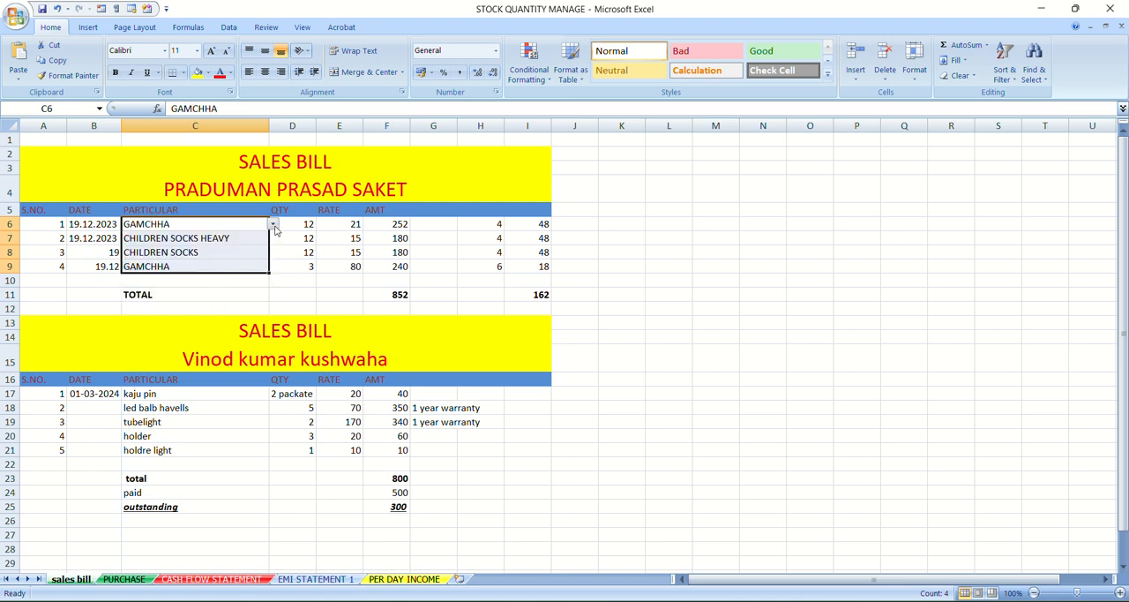
click(274, 225)
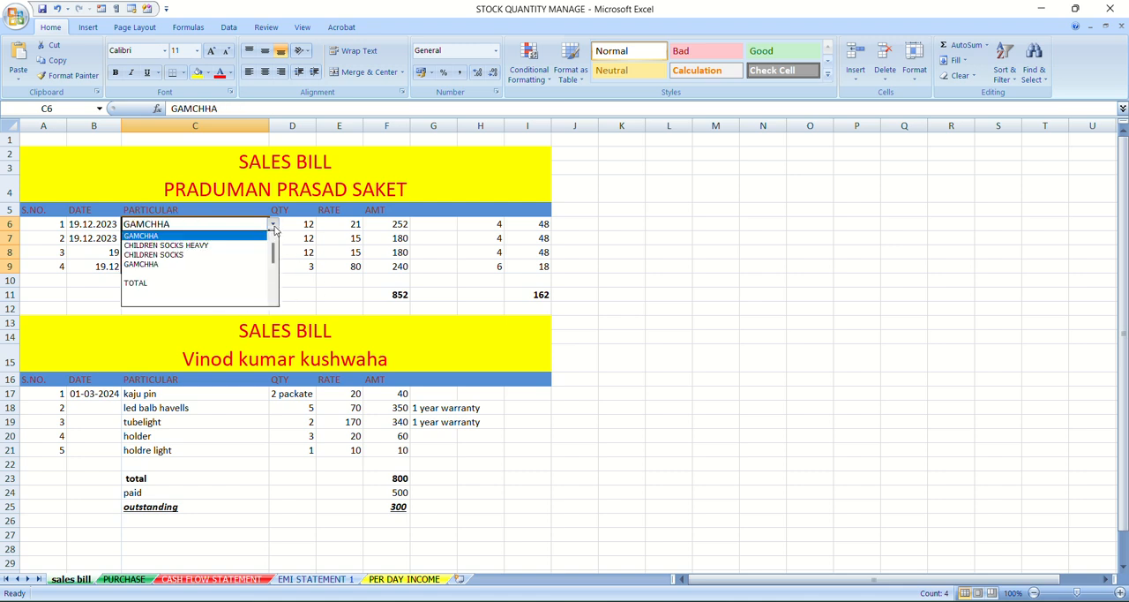
click(219, 253)
click(651, 238)
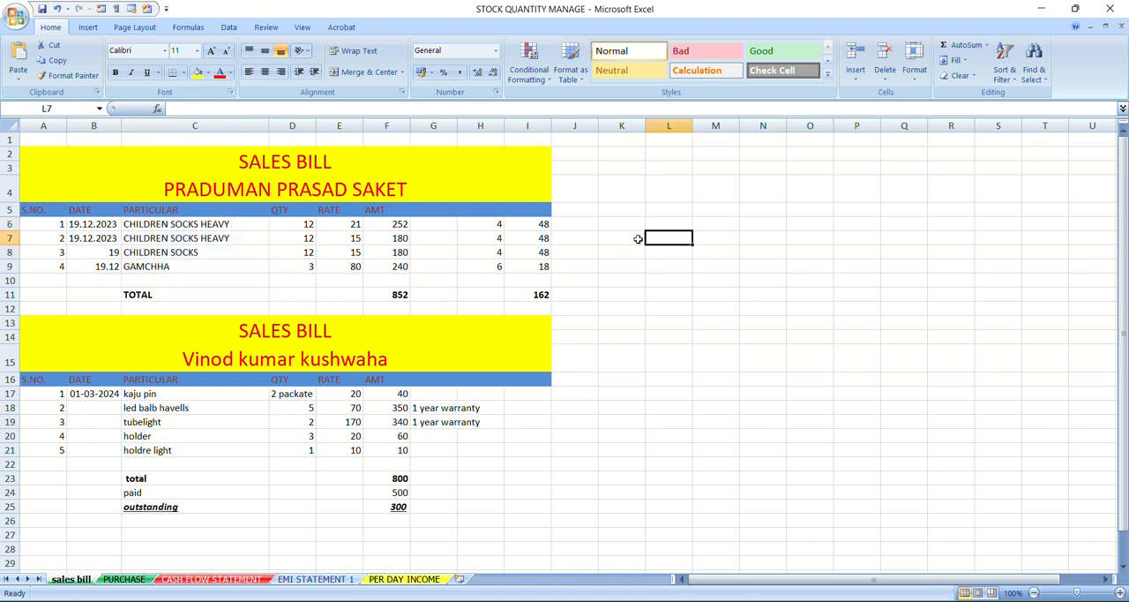
Try to add a filter to the first sales bill from its PARTICULAR header in cell C5
click(1006, 66)
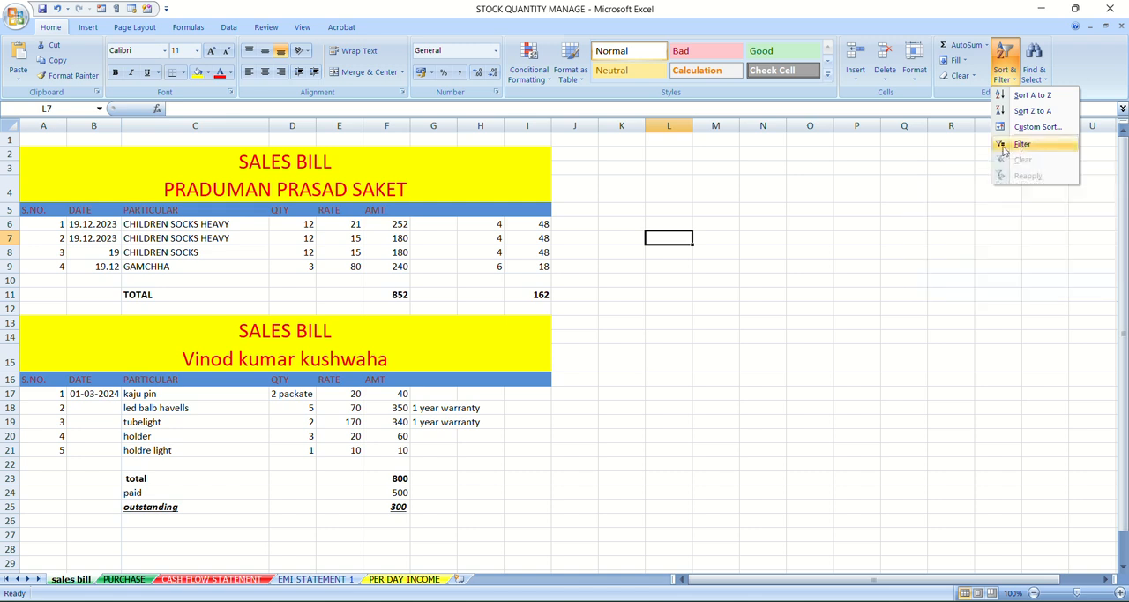
click(237, 212)
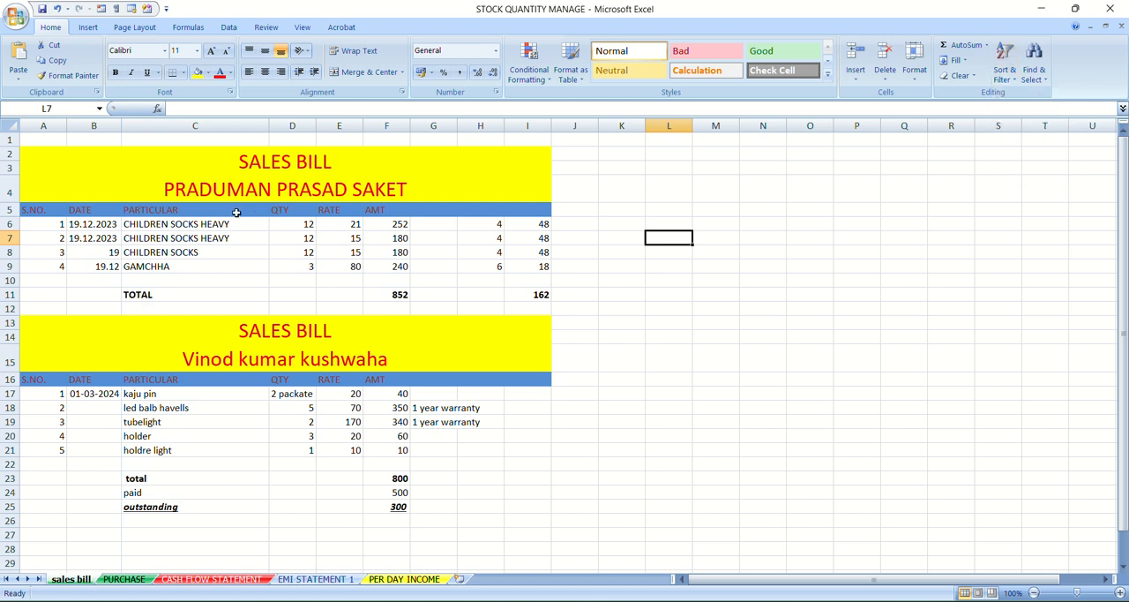
click(236, 213)
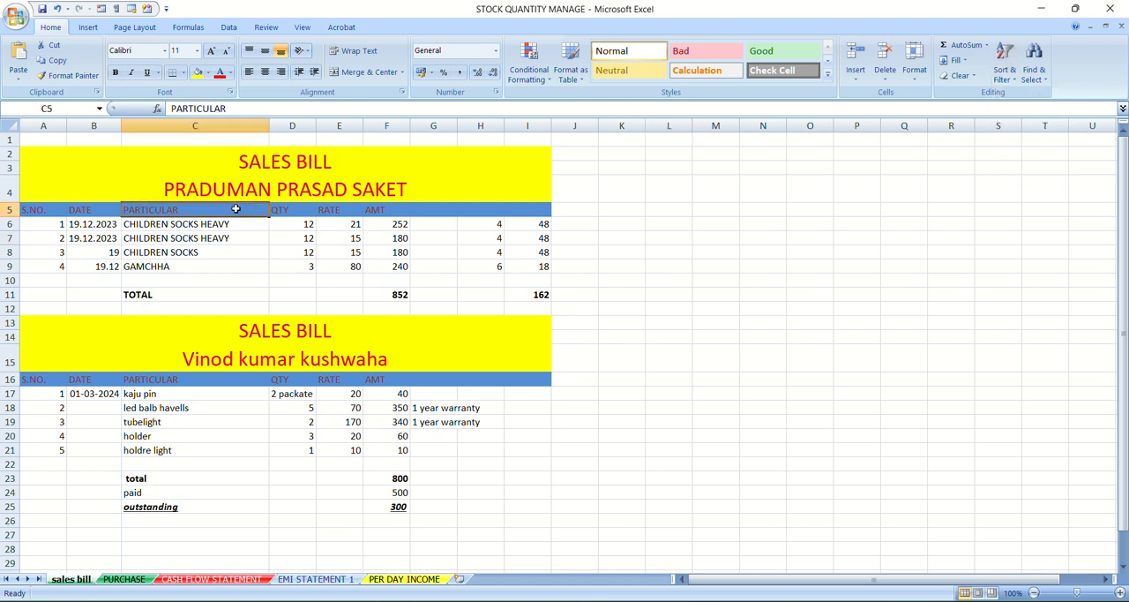
click(1017, 82)
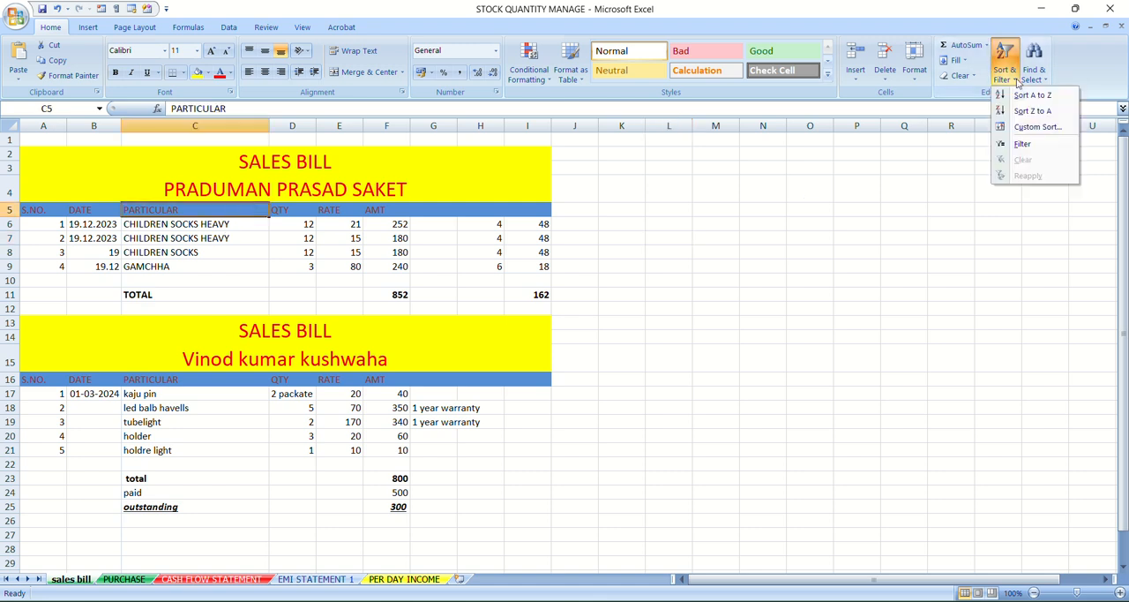
click(1035, 146)
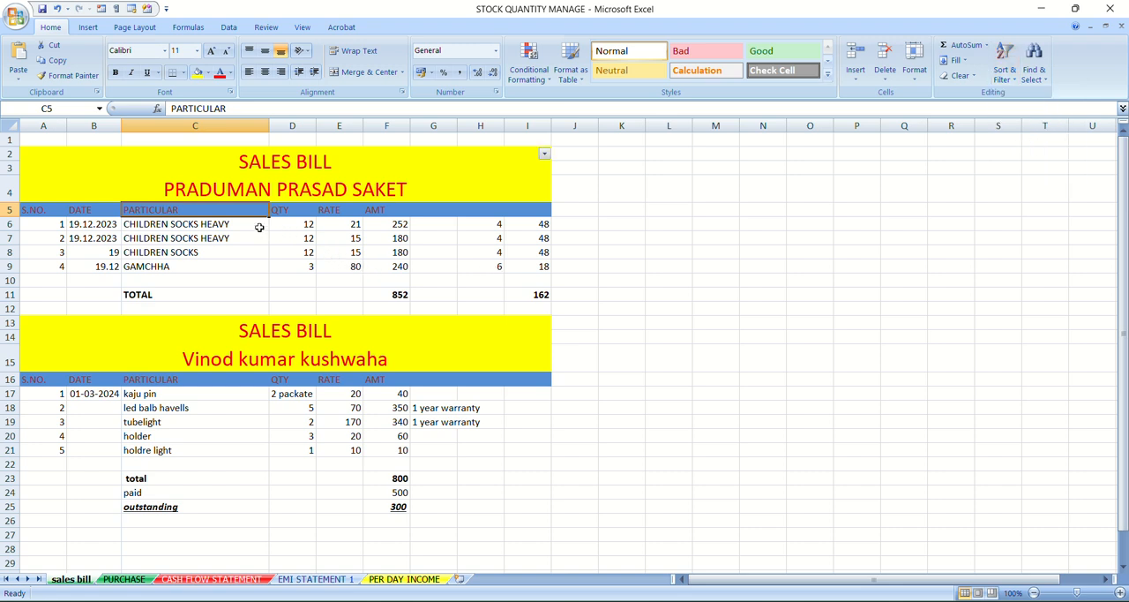
Move the PARTICULAR header from C5 onto cell C9, replacing its contents, and undo the move
drag(251, 217, 263, 270)
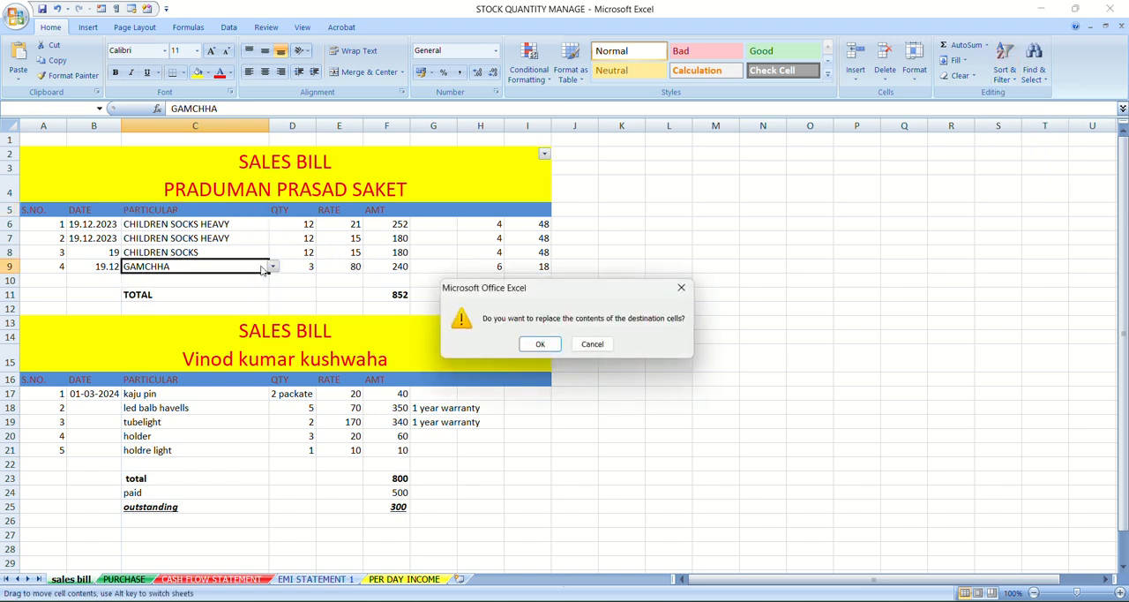
click(541, 344)
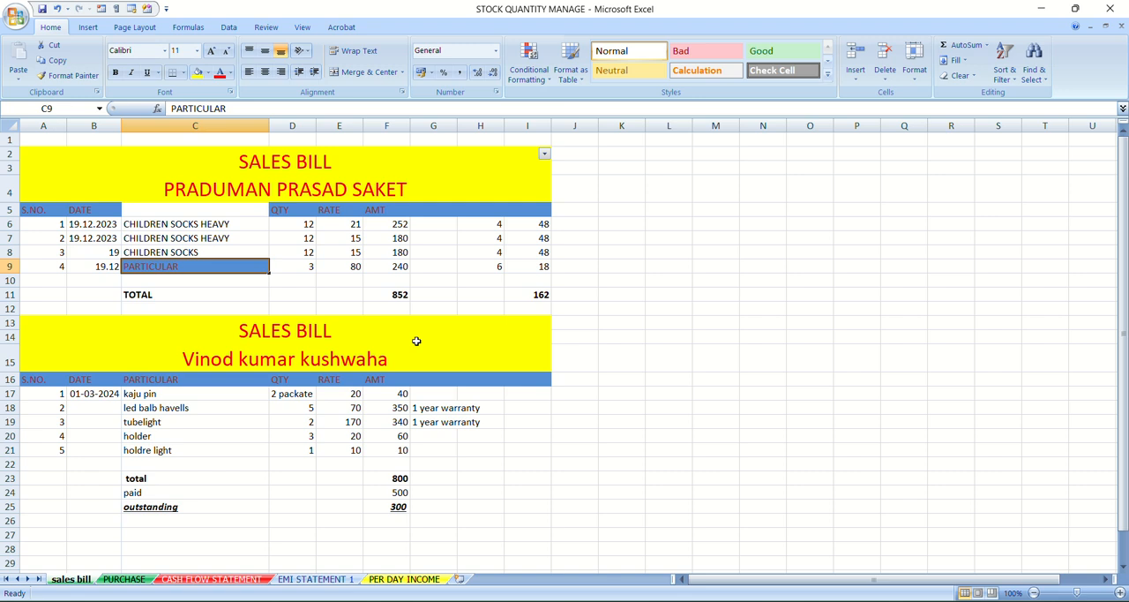
key(ctrl+z)
click(884, 250)
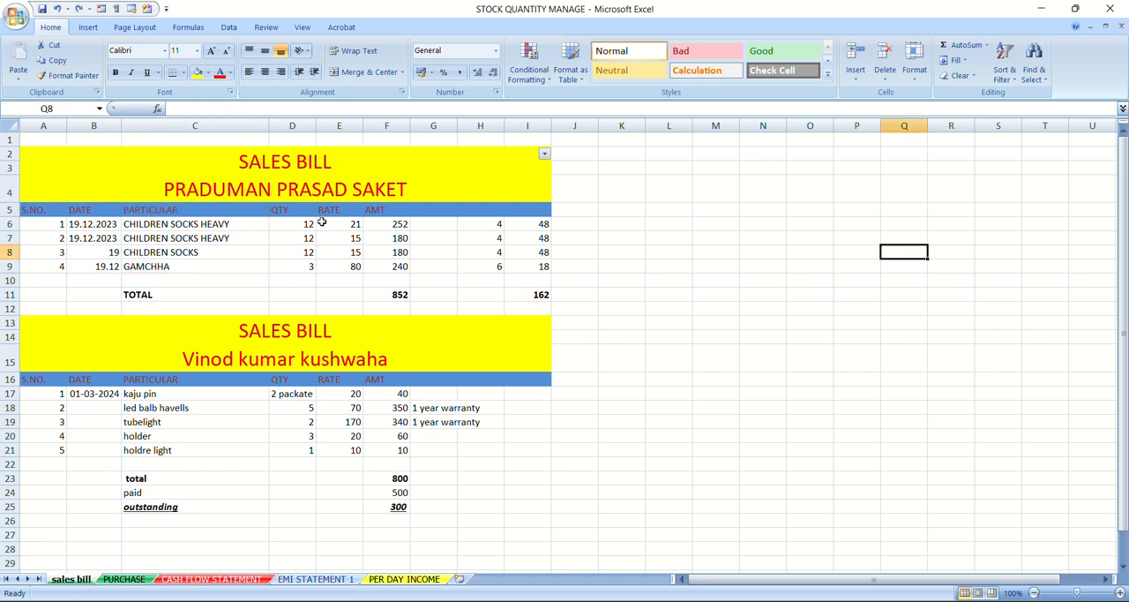
click(209, 211)
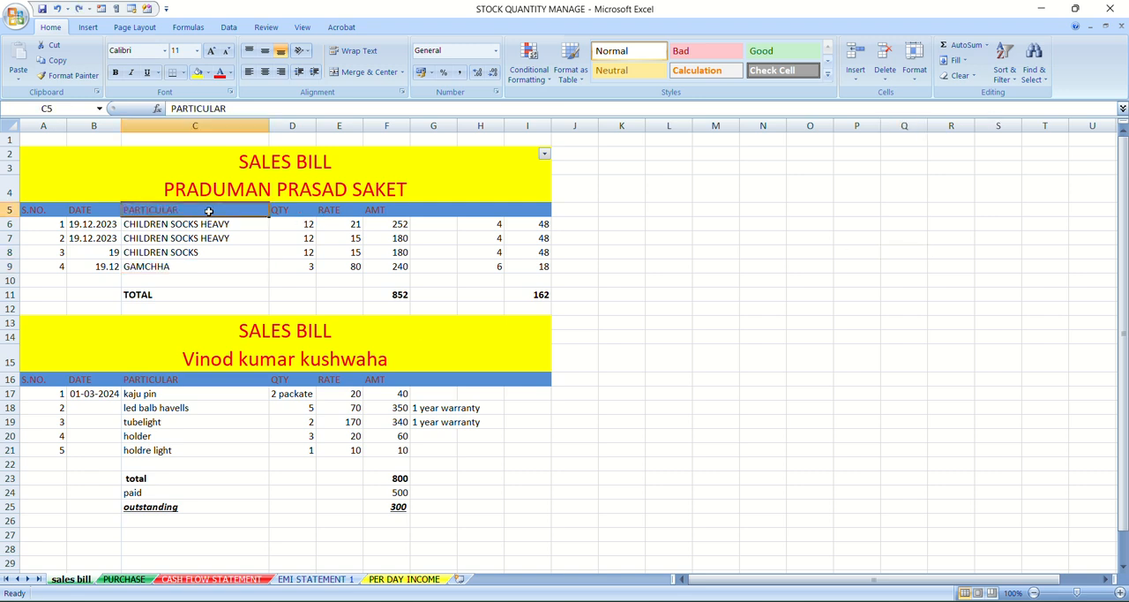
key(ctrl+h)
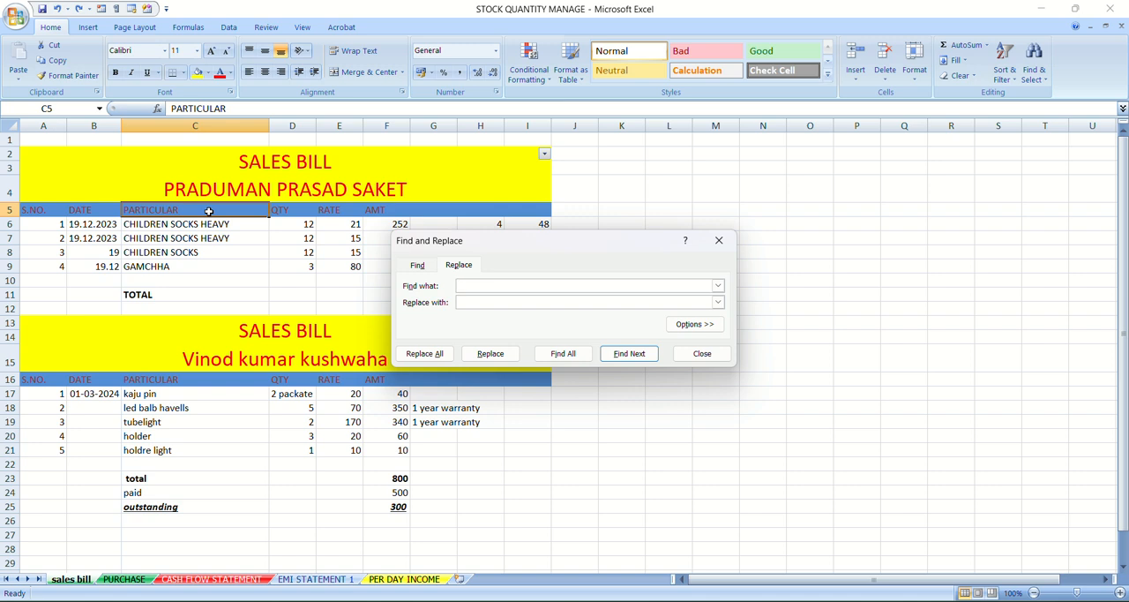
click(719, 240)
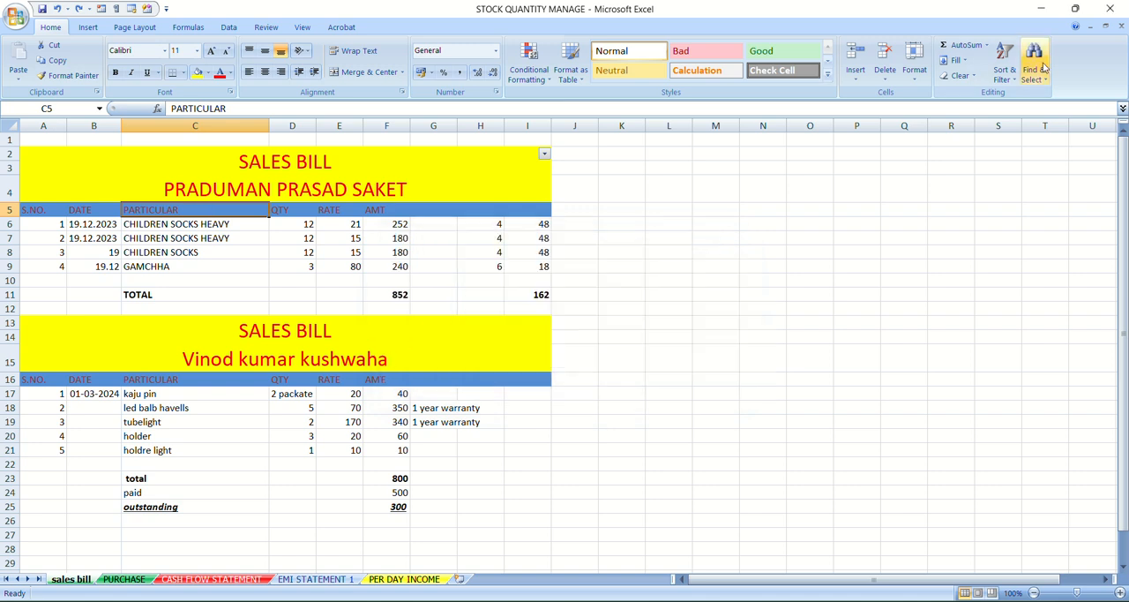
click(1004, 69)
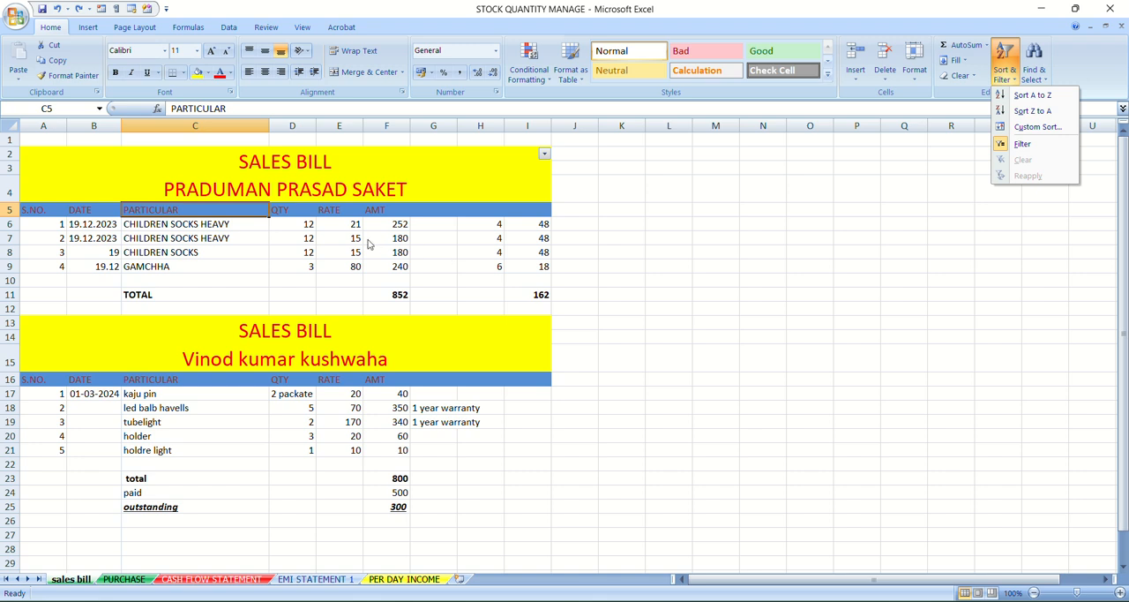
click(234, 223)
Set the particular in cell C6 to CHILDREN SOCKS from the cell's allowed values
click(234, 223)
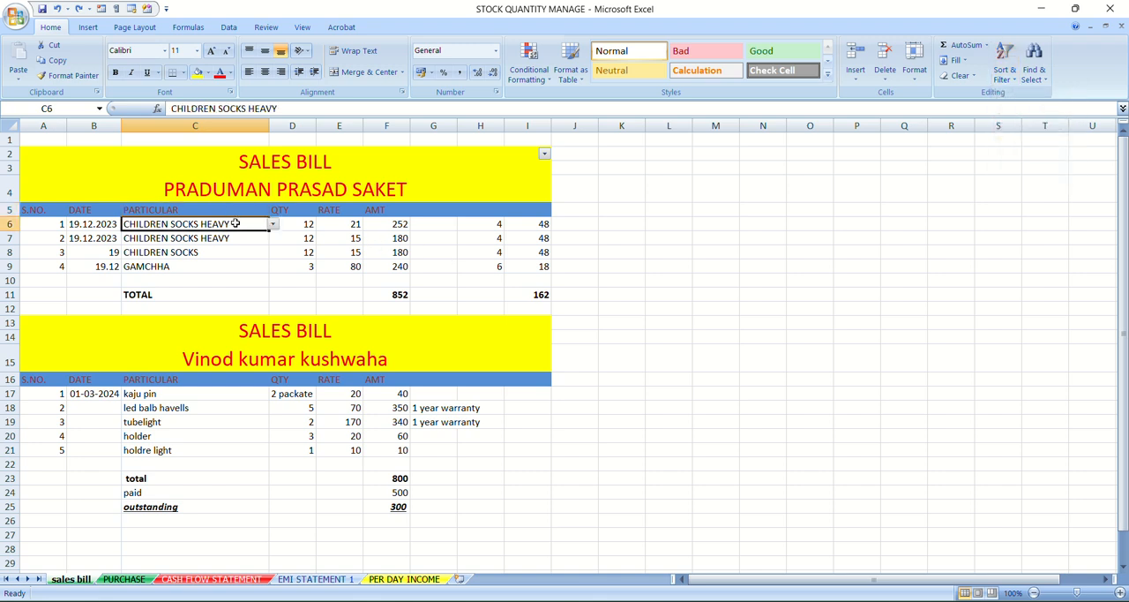
click(276, 227)
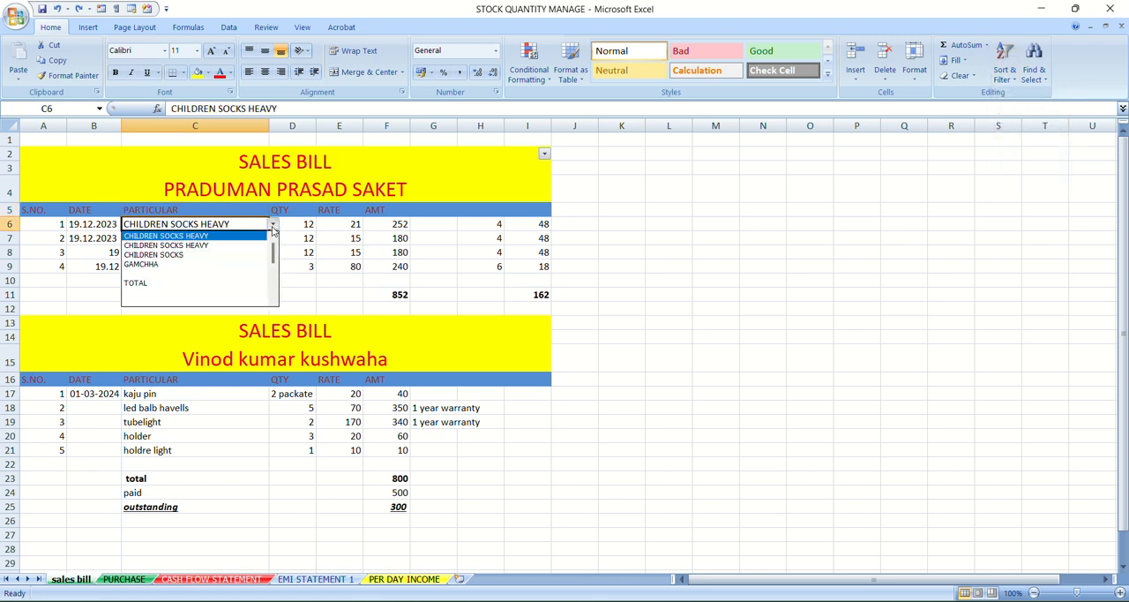
click(216, 256)
Toggle the Filter off on the sales bill sheet with the whole column C selected
click(224, 126)
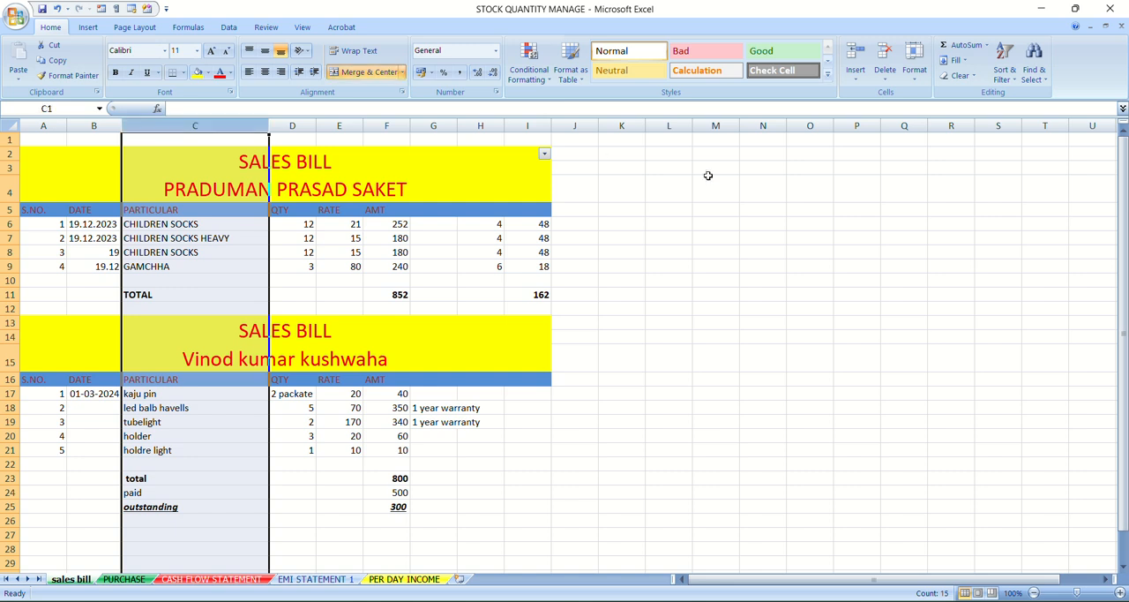
click(1004, 71)
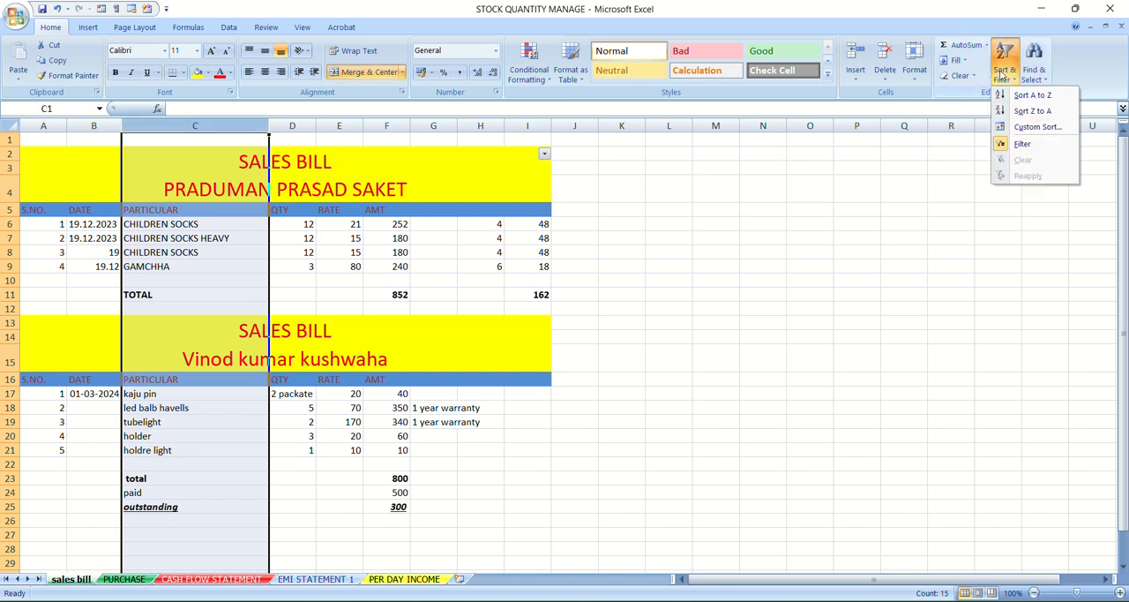
click(1024, 144)
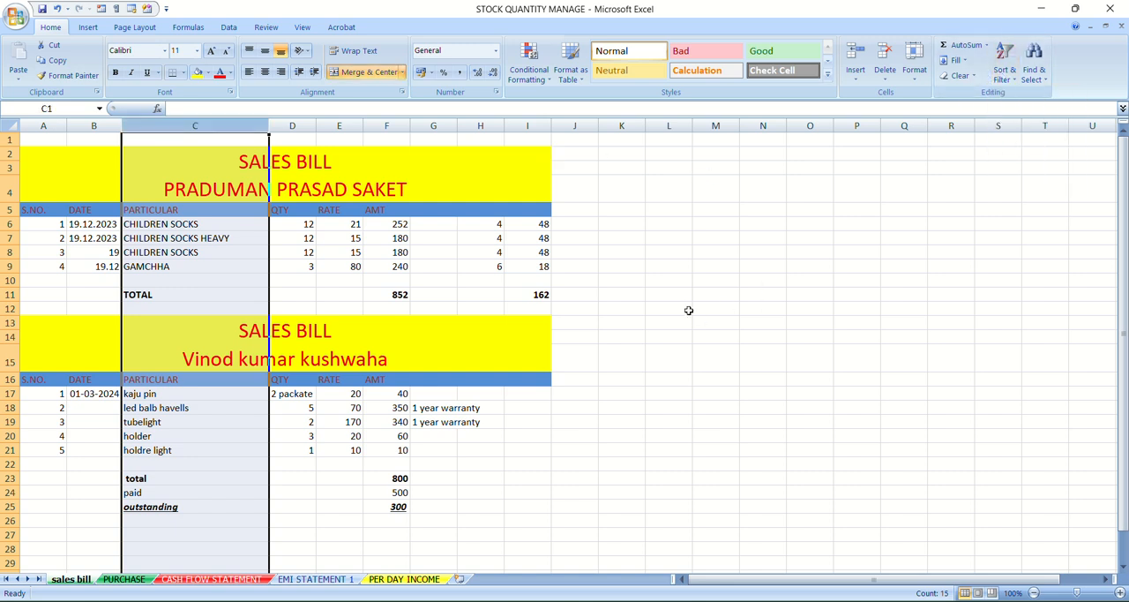
click(724, 294)
Try again to apply the Filter to the sales bill from the PARTICULAR header in C5
click(219, 212)
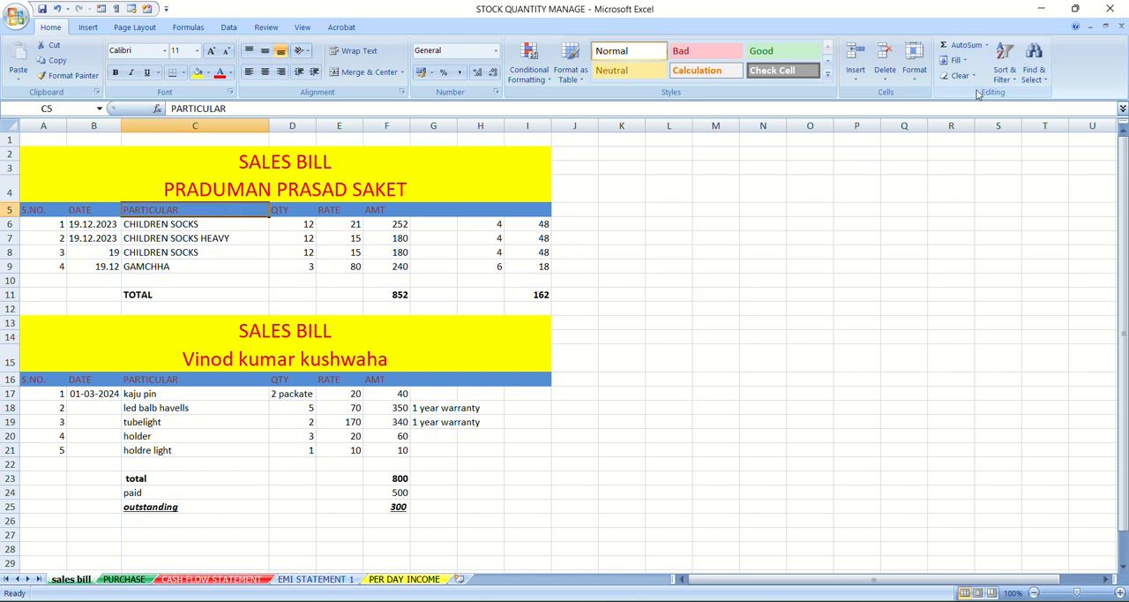
click(1007, 79)
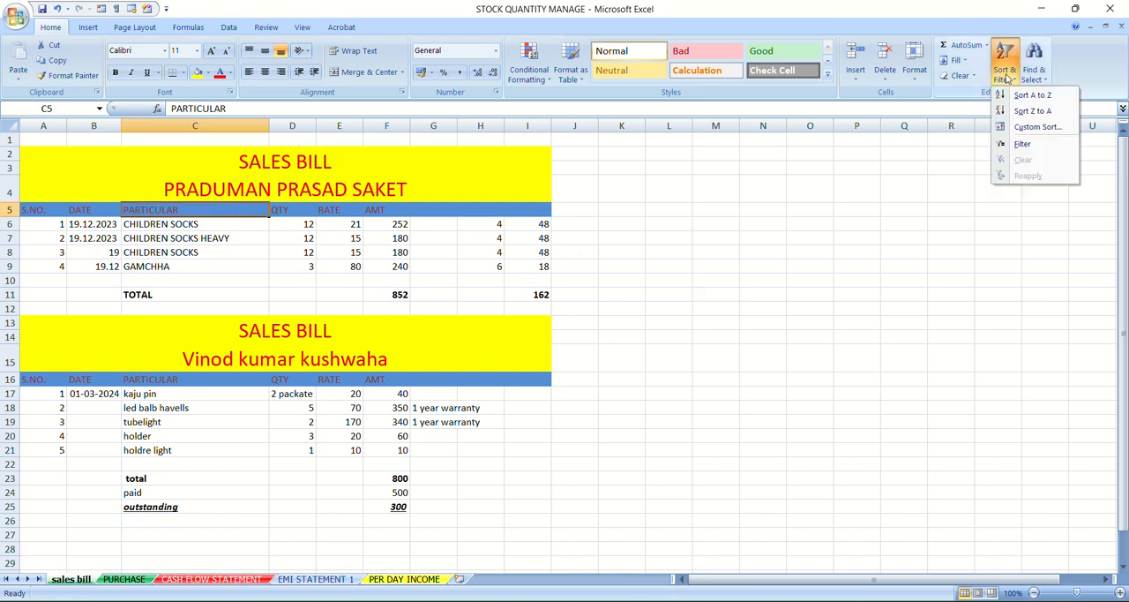
click(1033, 147)
click(755, 253)
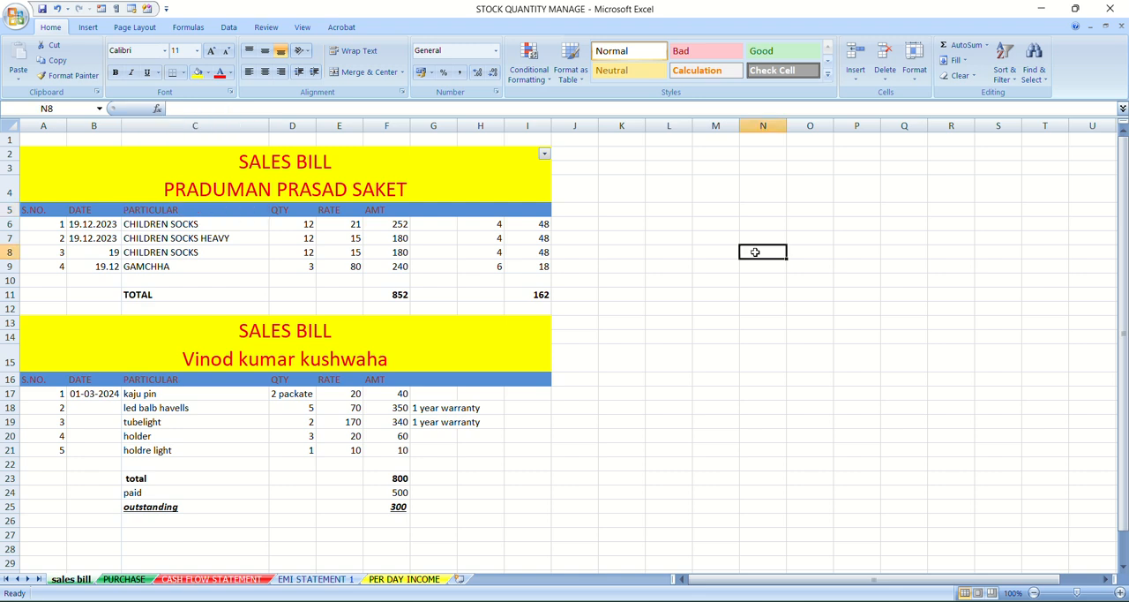
Remove the Filter from the sales bill sheet with the PARTICULAR header in C5 selected
click(246, 212)
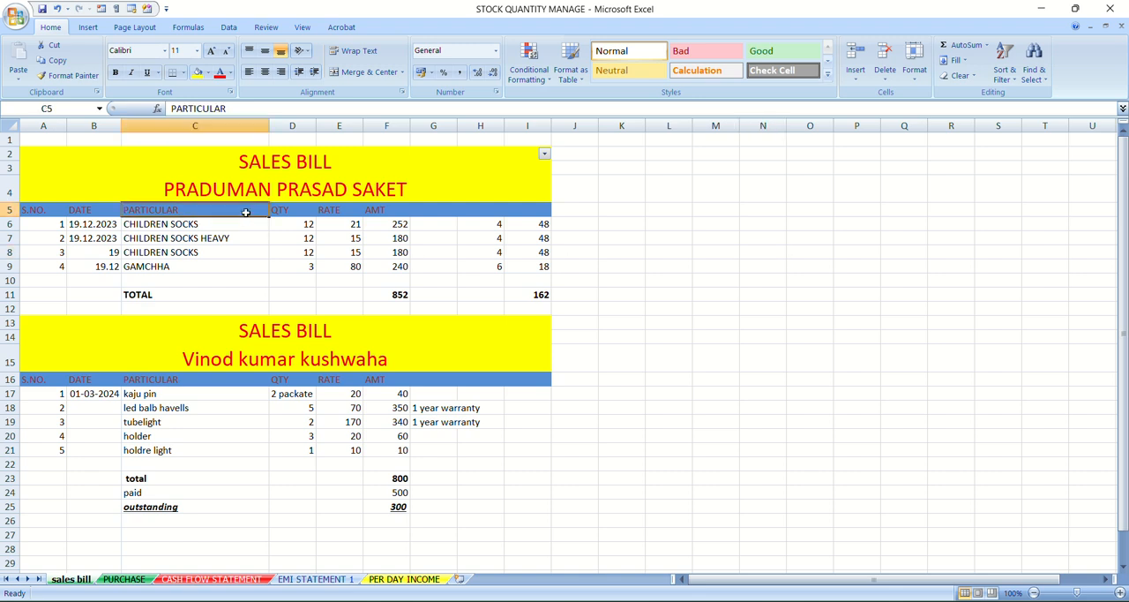
click(1003, 78)
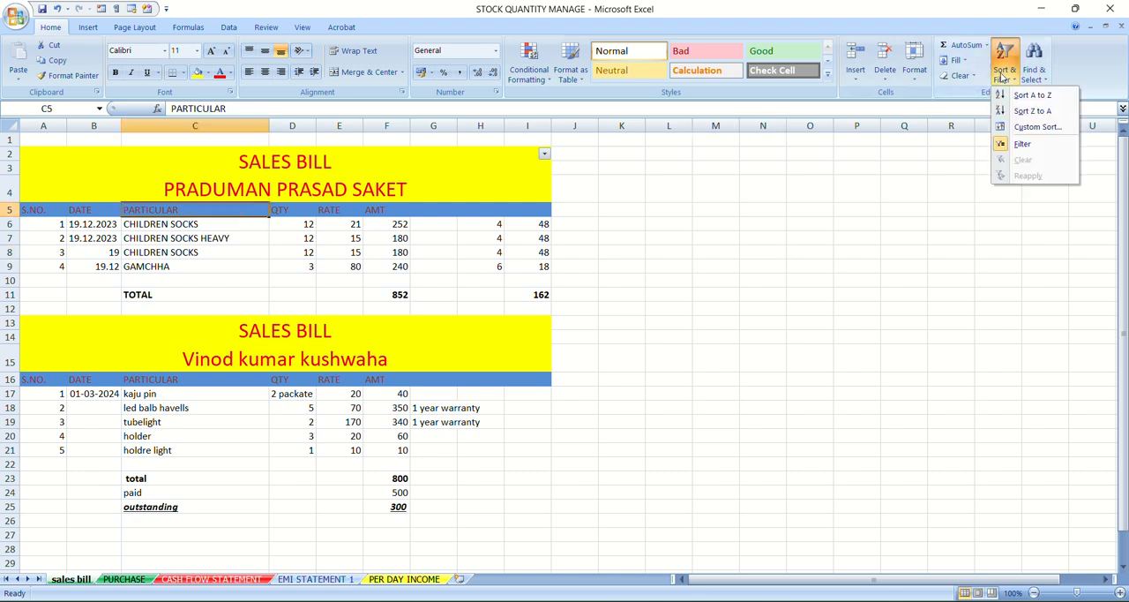
click(1025, 144)
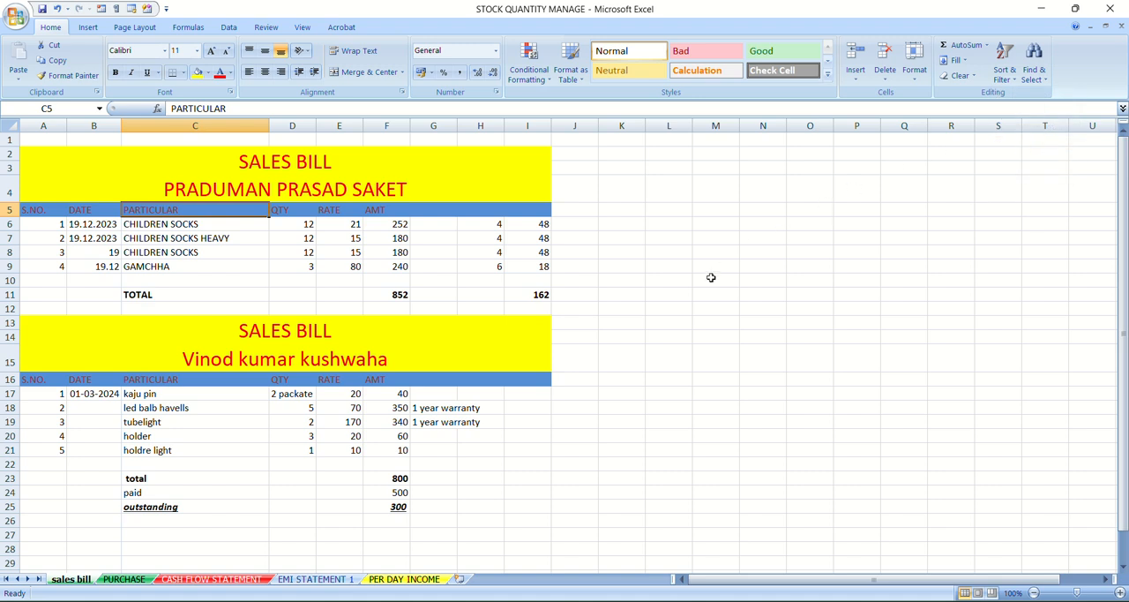
Turn on the Filter for the header row of the PURCHASE sheet from PARTICULAR in B9, and return to the sales bill sheet
click(209, 580)
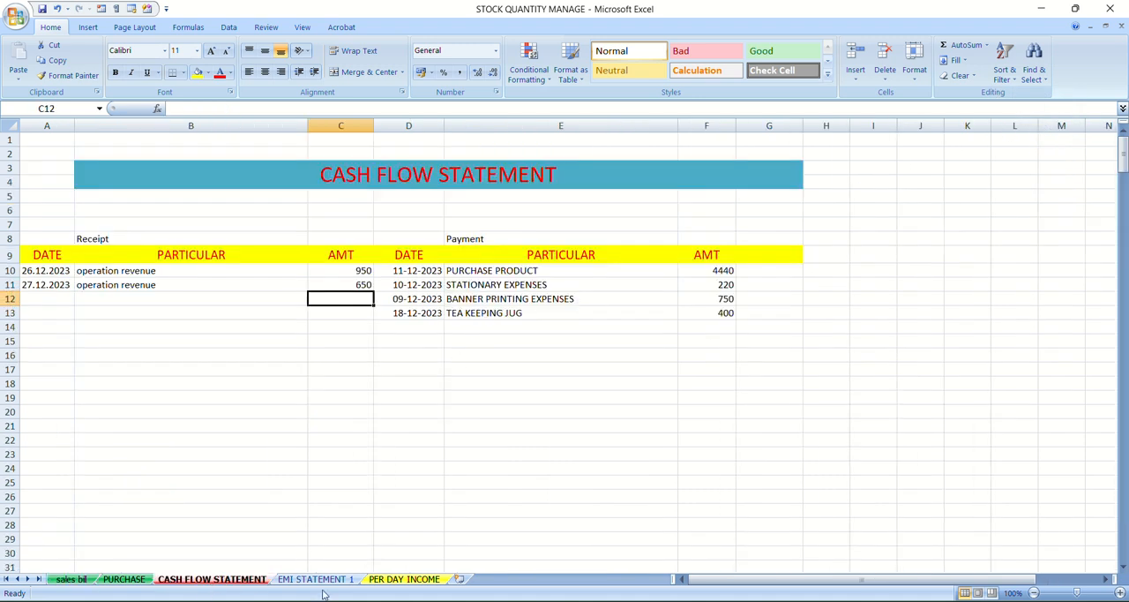
click(407, 580)
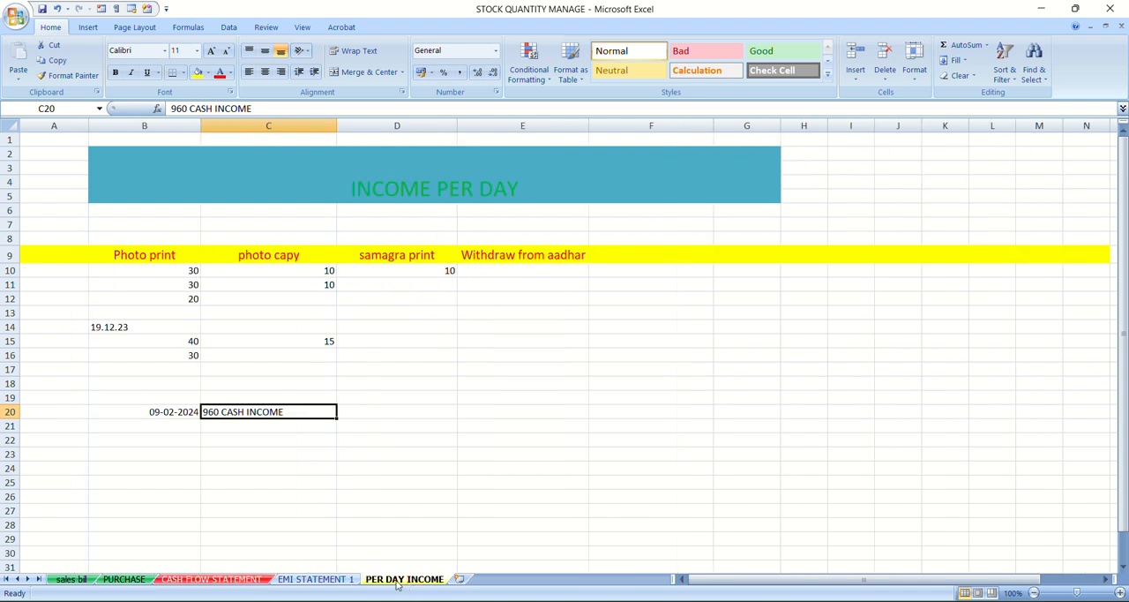
click(119, 580)
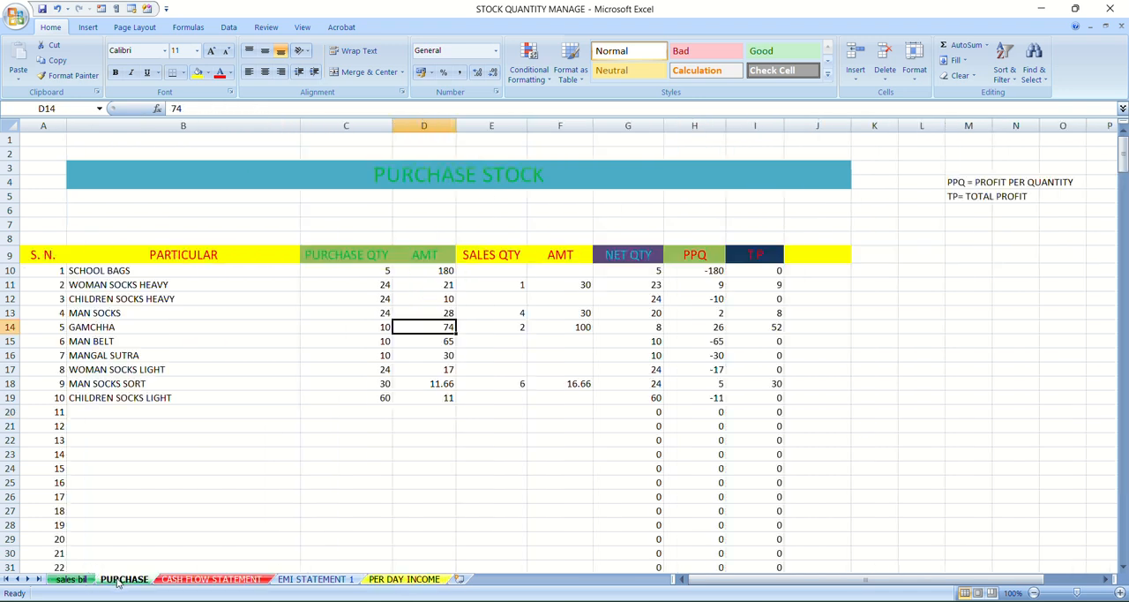
click(146, 273)
click(146, 256)
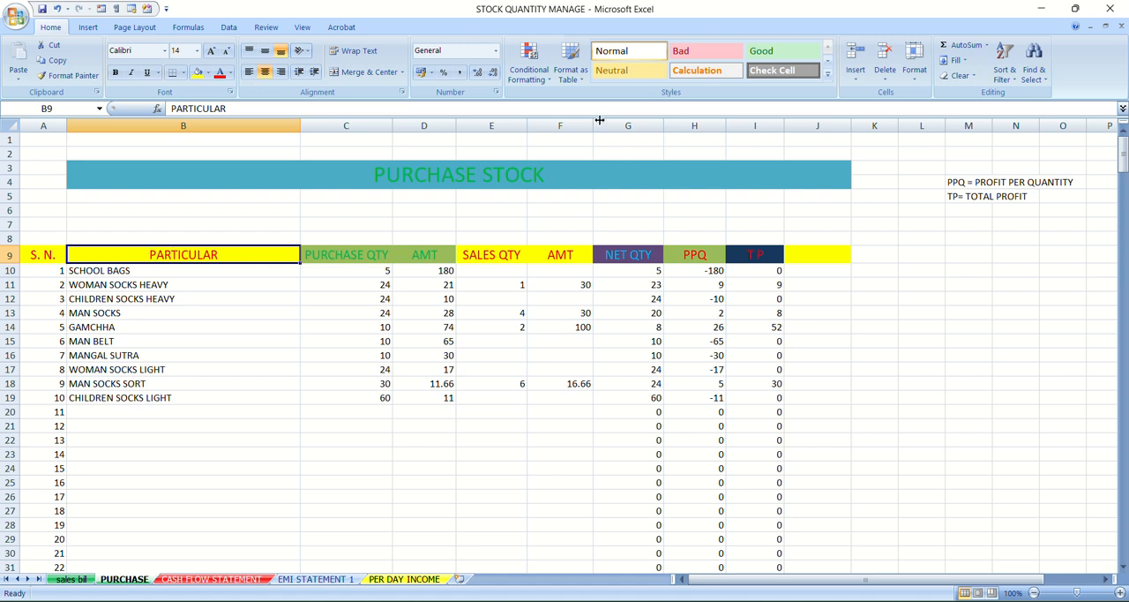
click(1012, 76)
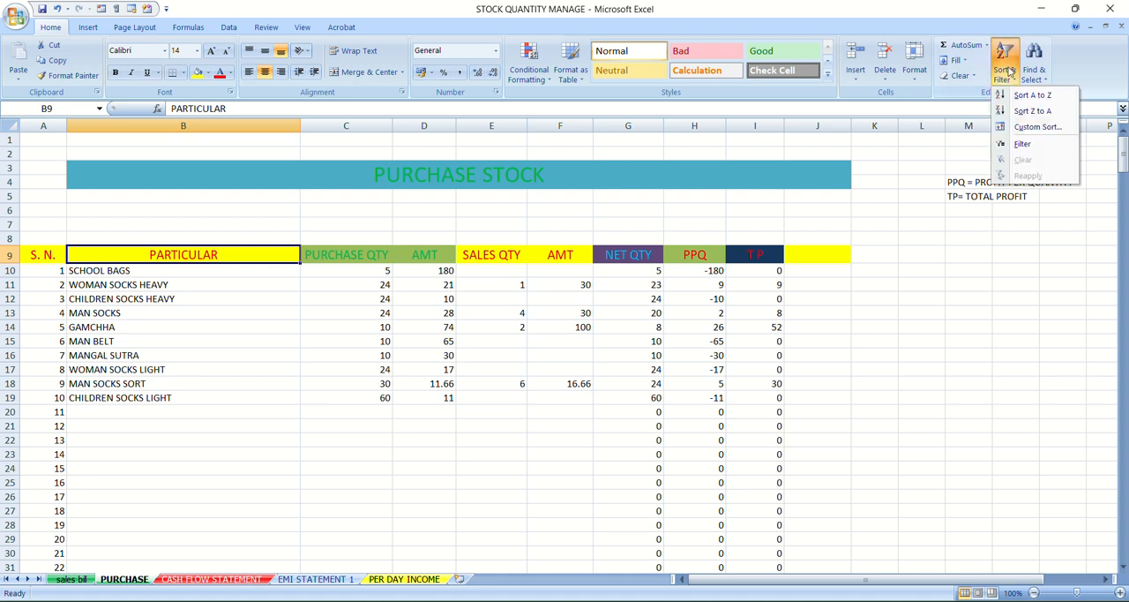
click(1022, 146)
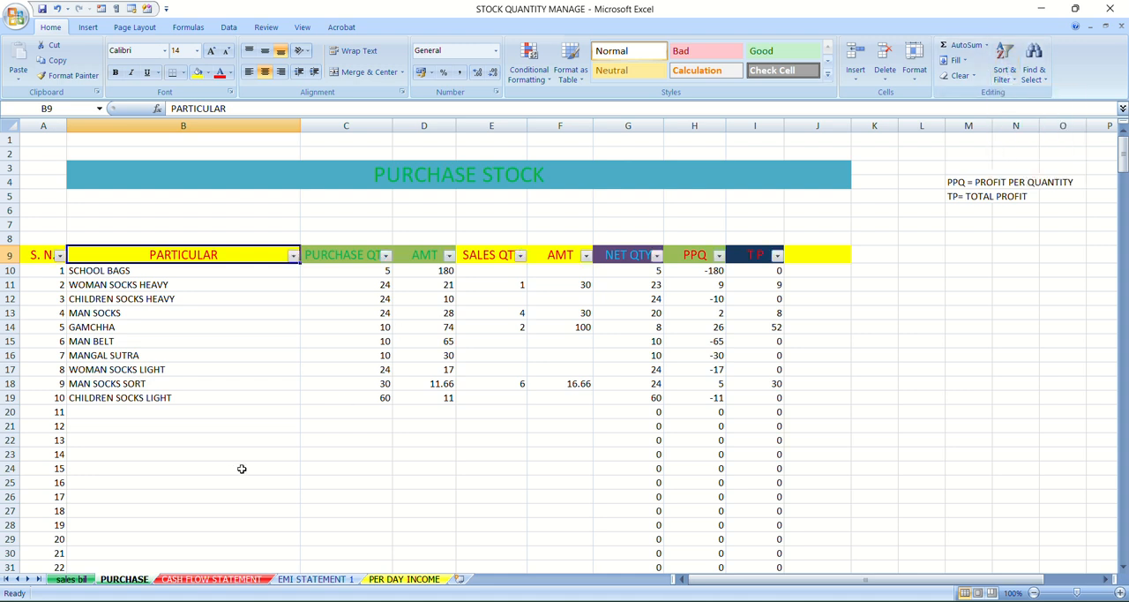
click(942, 427)
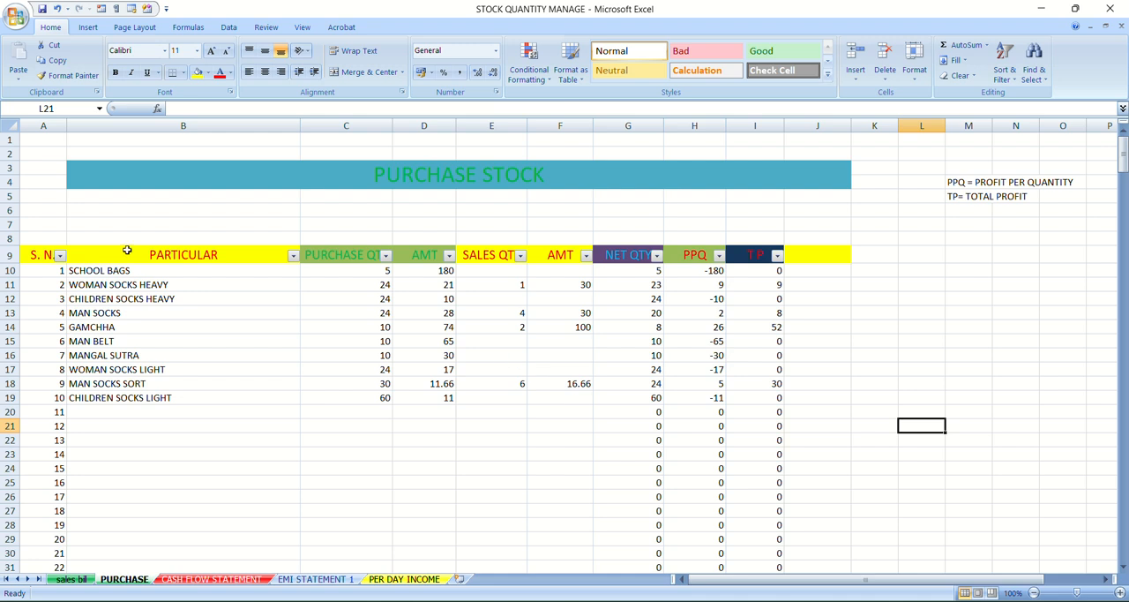
click(73, 580)
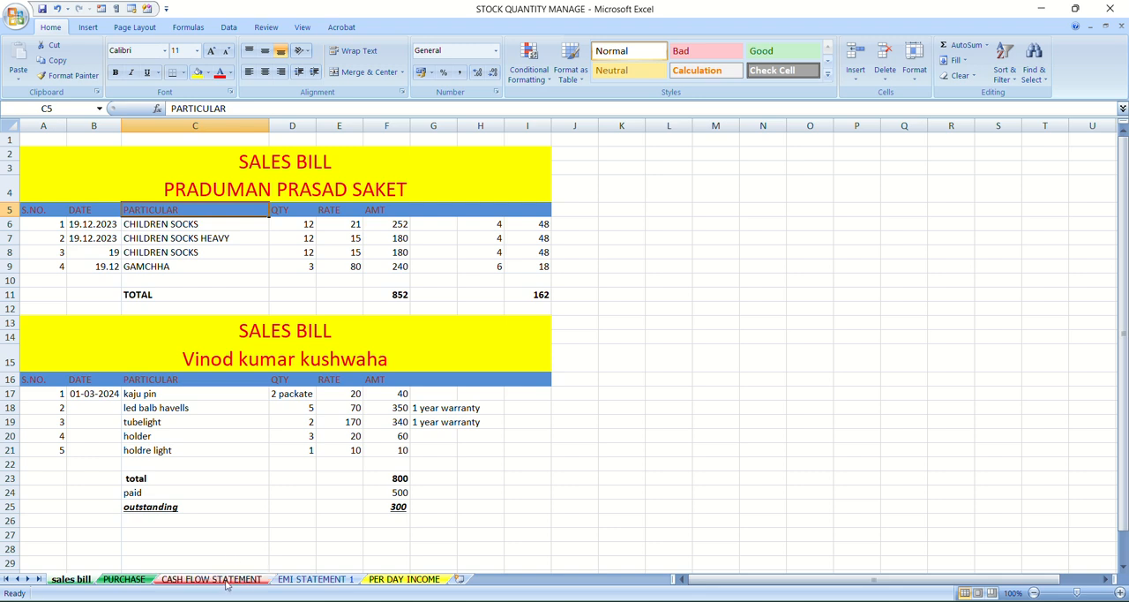
On the PURCHASE sheet, filter the PARTICULAR column to show only MAN SOCKS
click(123, 580)
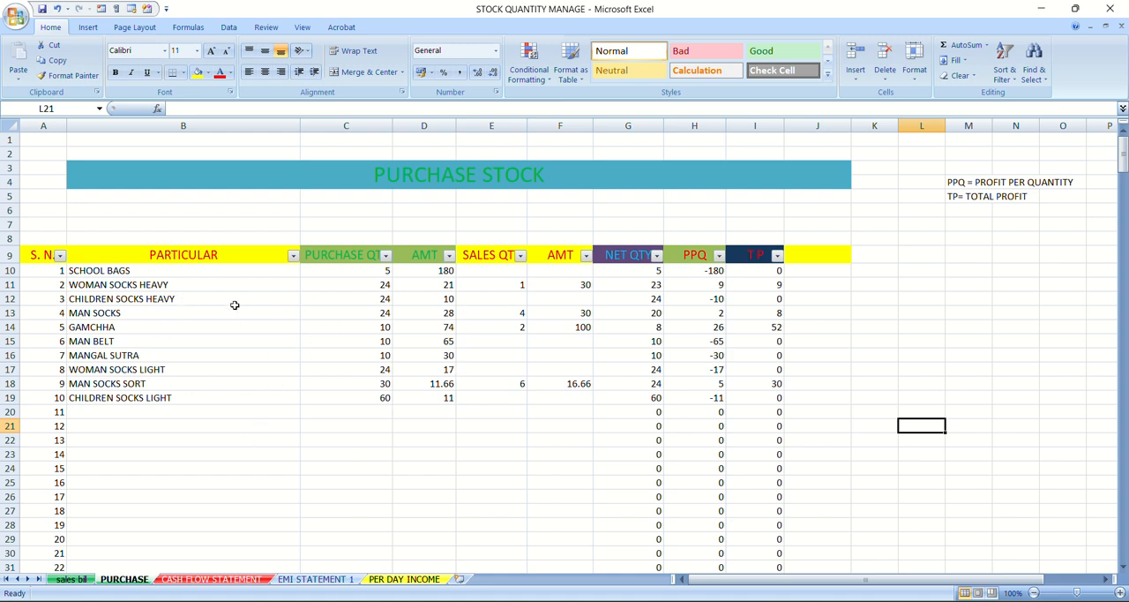
click(295, 259)
click(282, 255)
click(293, 256)
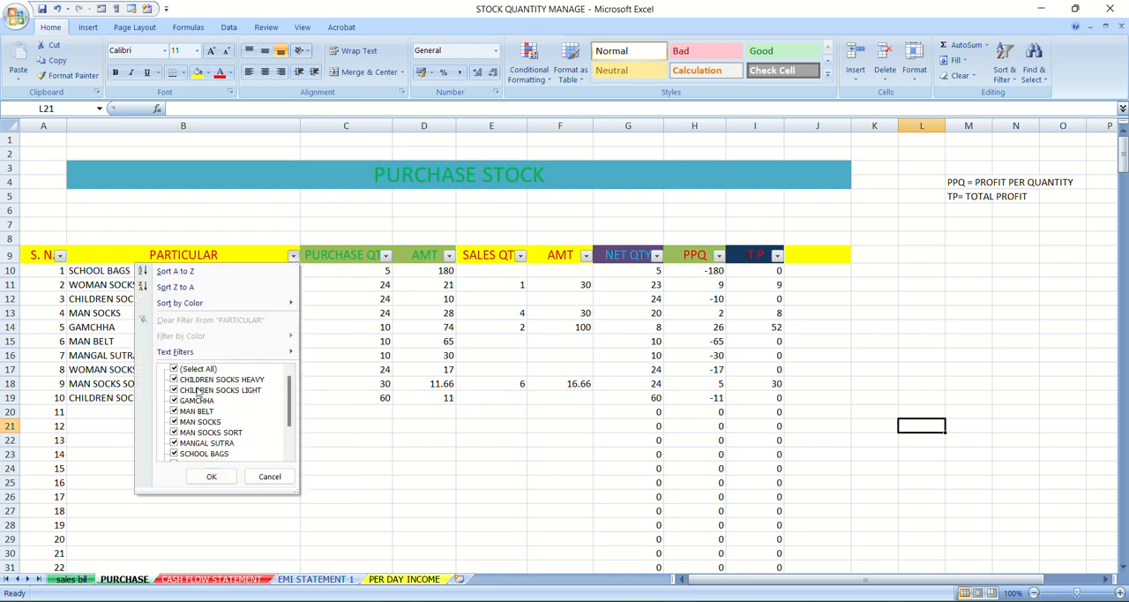
scroll(198, 392, down, 2)
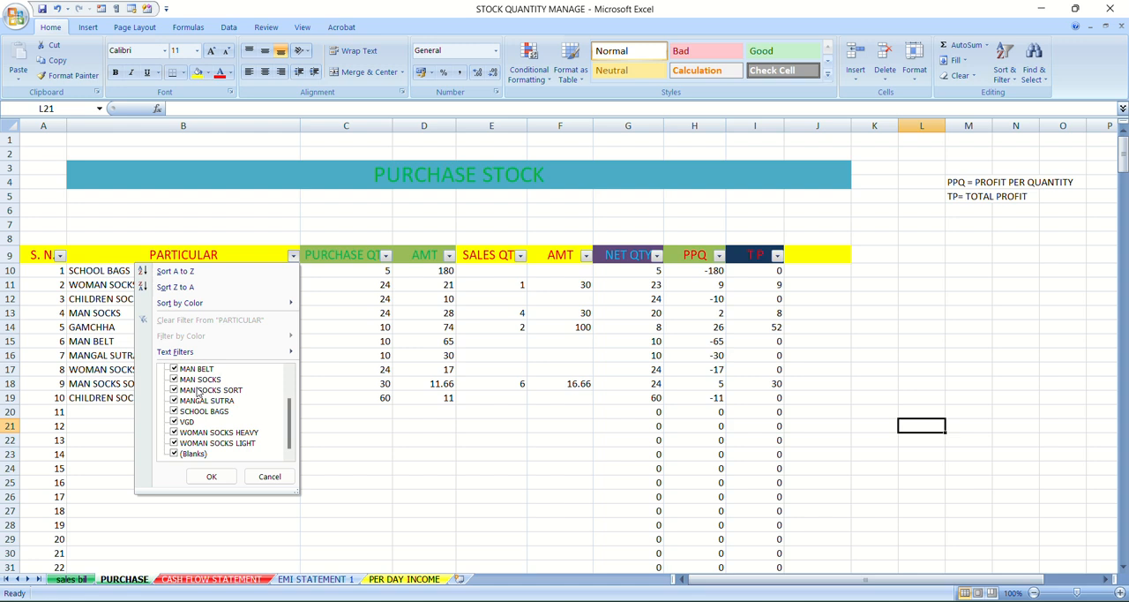
scroll(198, 393, up, 2)
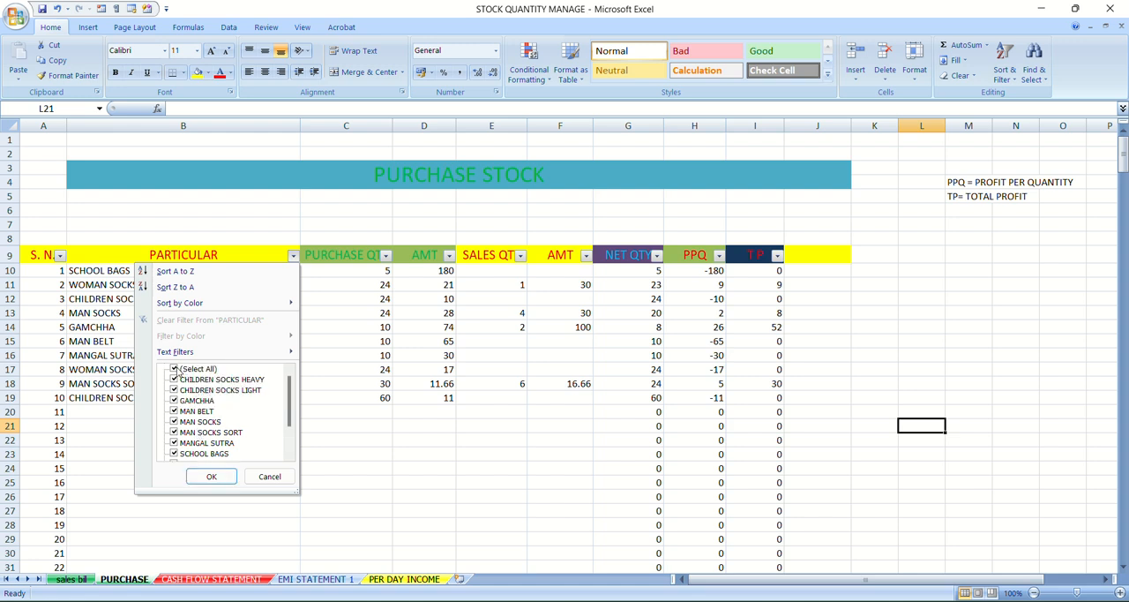
click(174, 369)
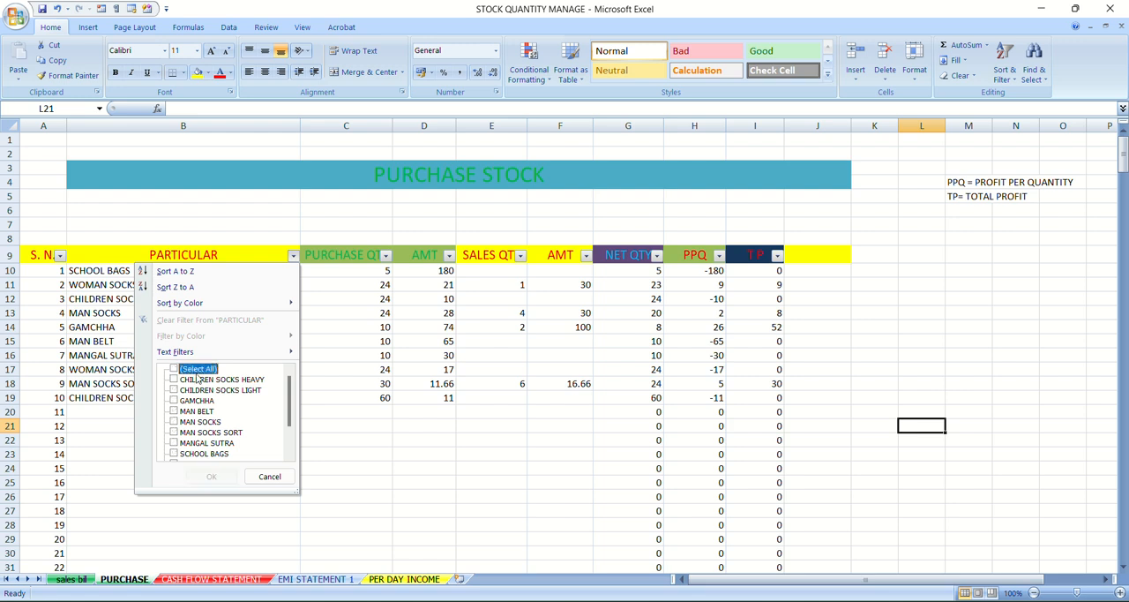
scroll(197, 421, down, 2)
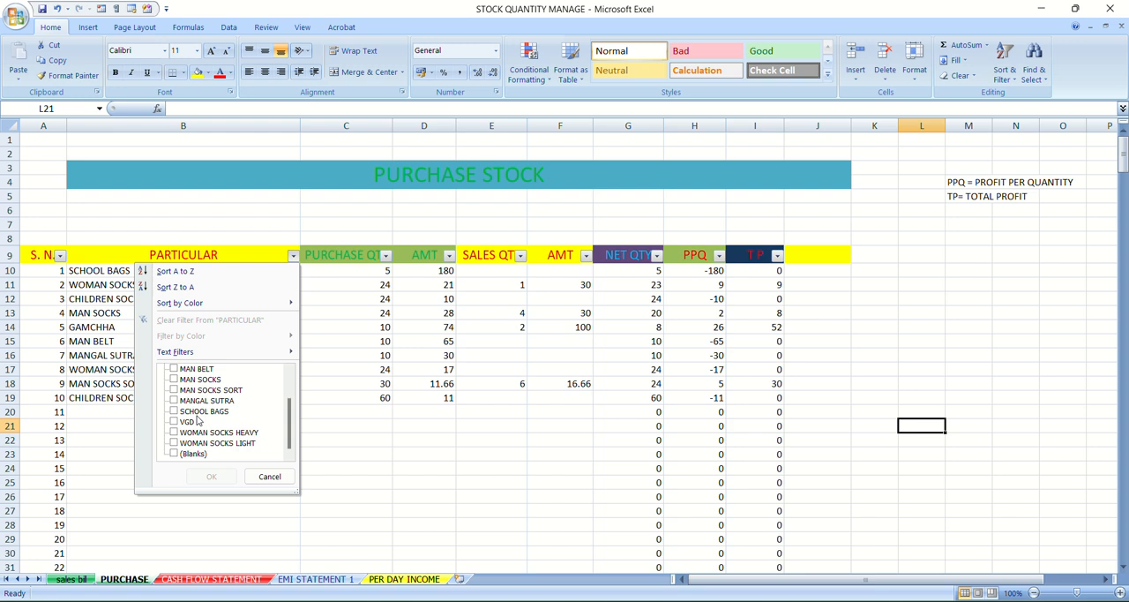
click(175, 379)
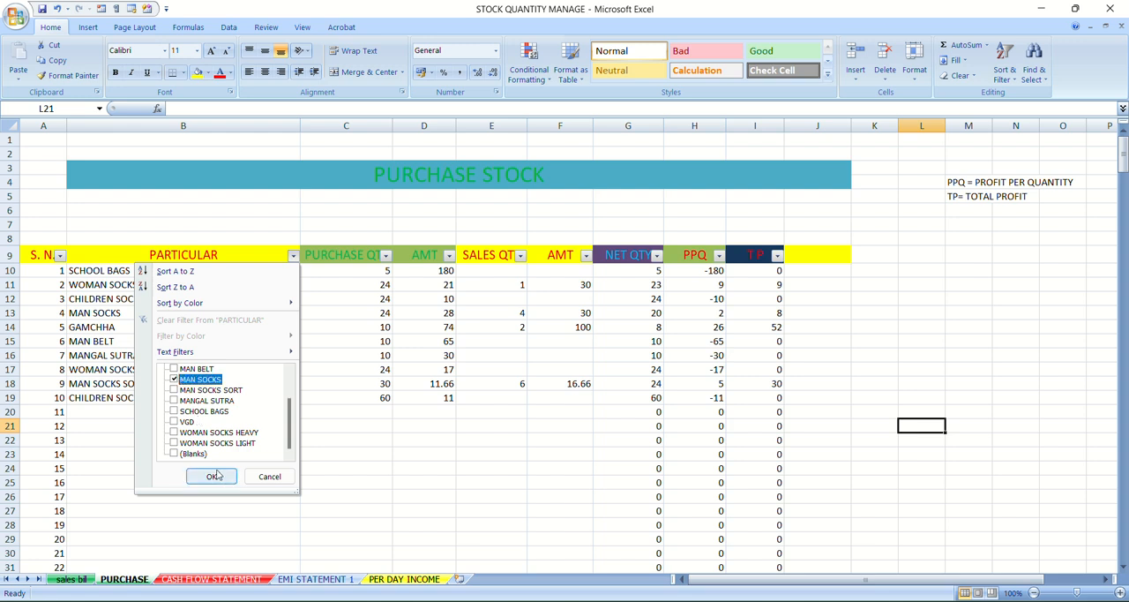
click(216, 477)
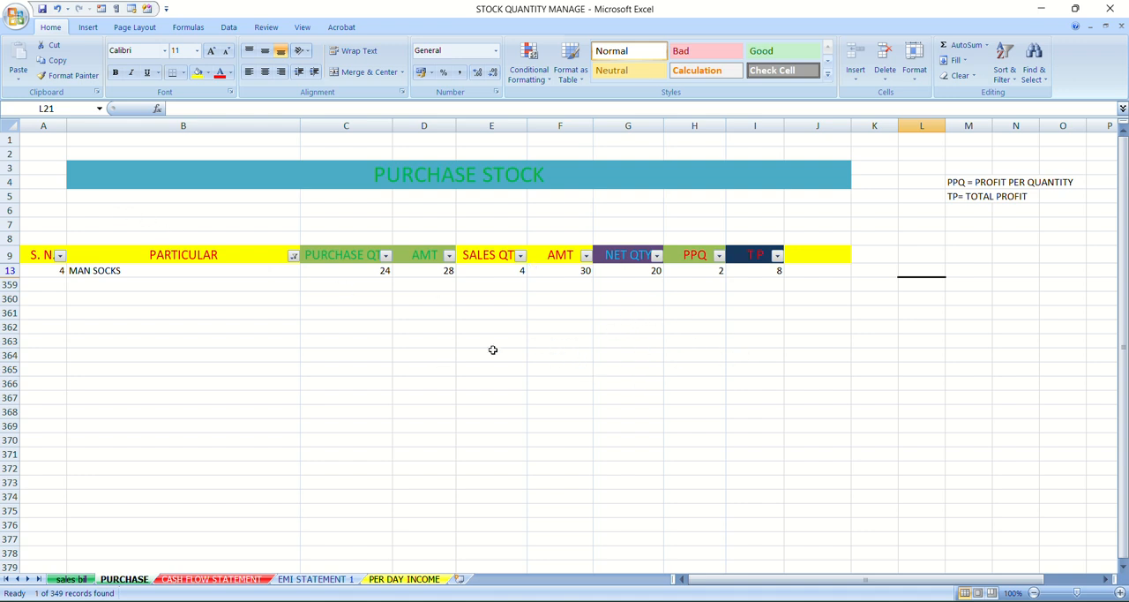
Reselect all items in the PARTICULAR filter to show the complete purchase list
click(294, 255)
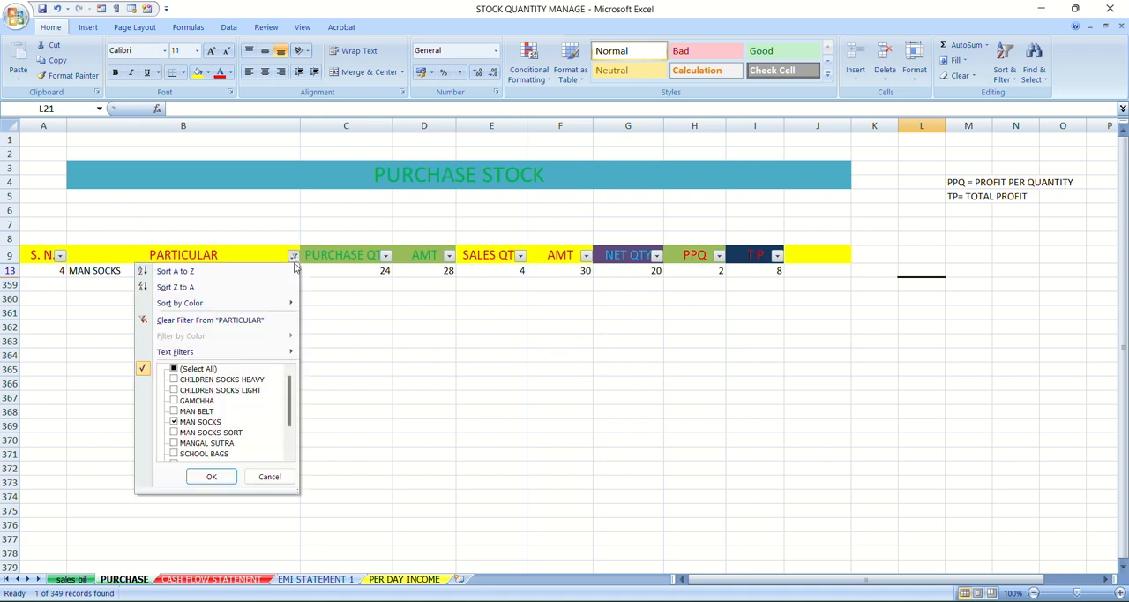
click(175, 368)
click(215, 477)
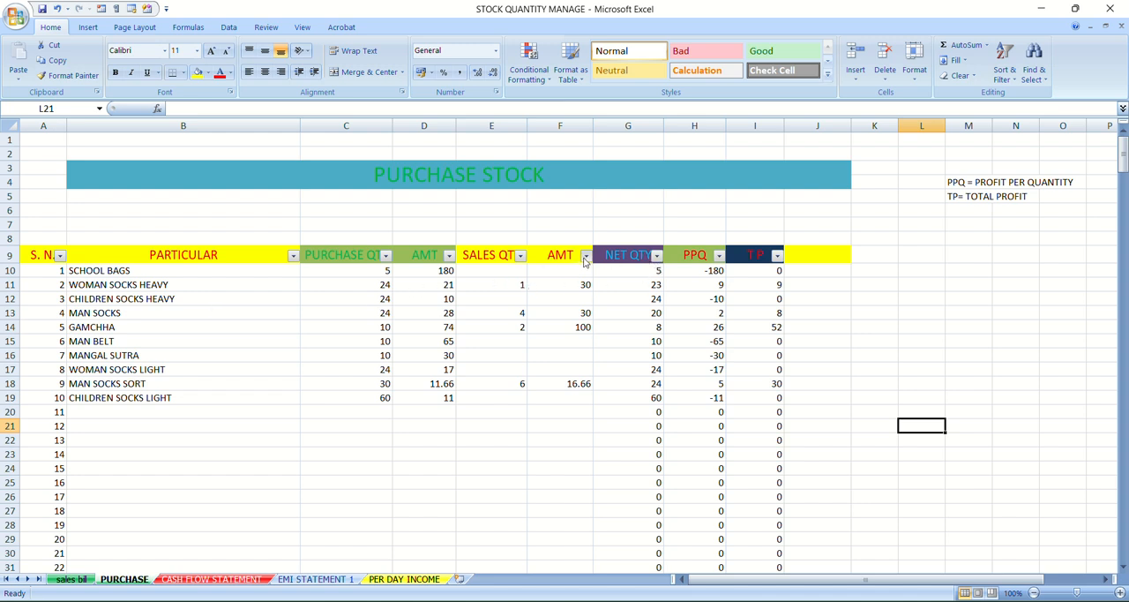
Filter the sales AMT column (column F) to show only the value 100
click(586, 255)
click(466, 369)
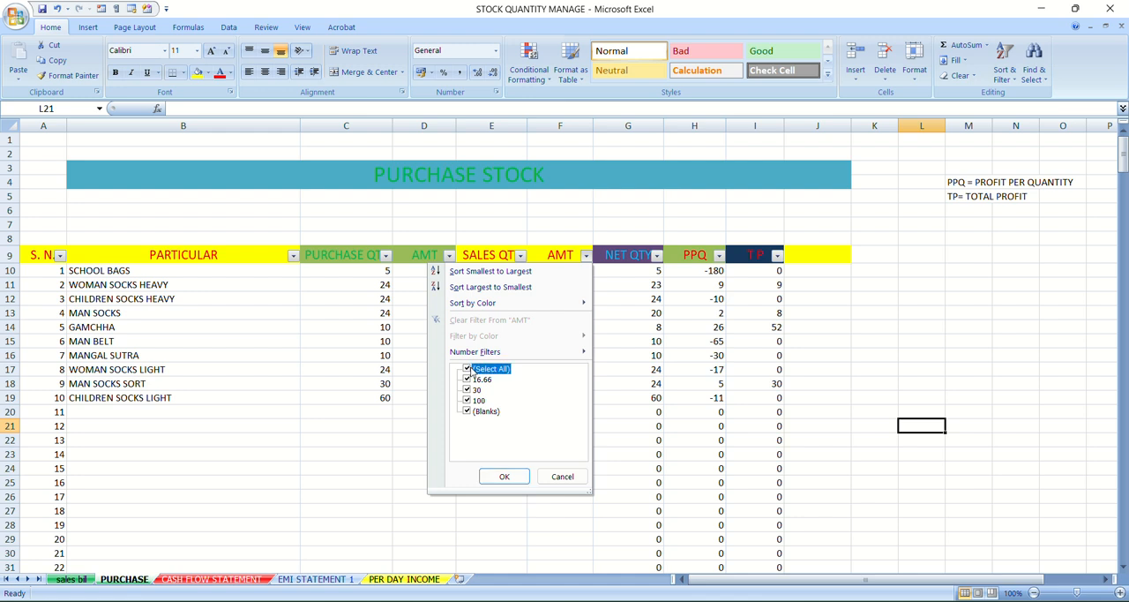
click(466, 401)
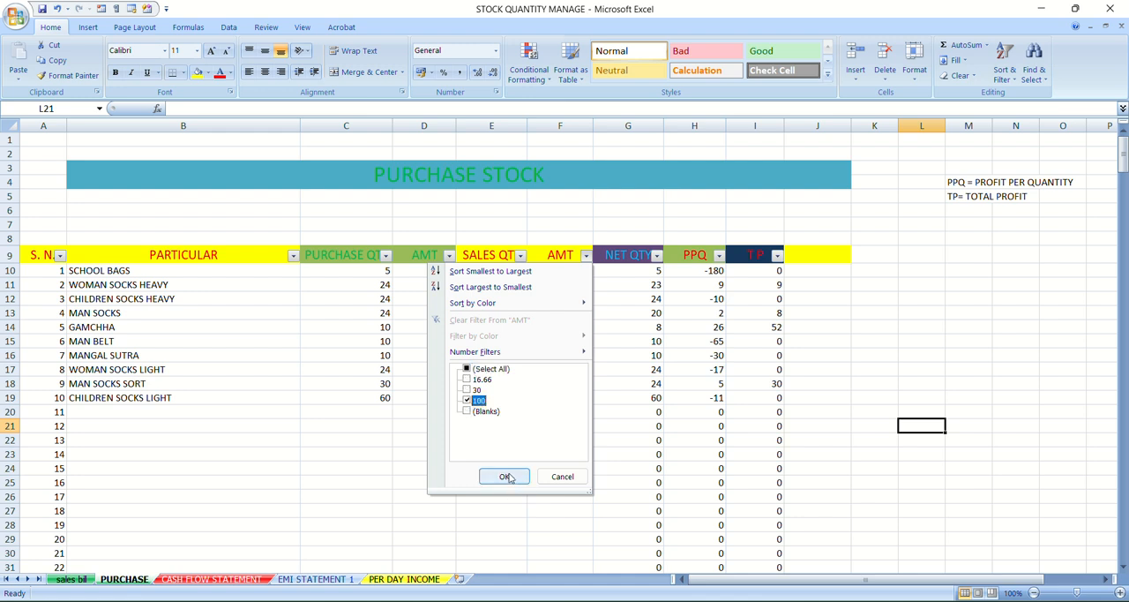
click(506, 476)
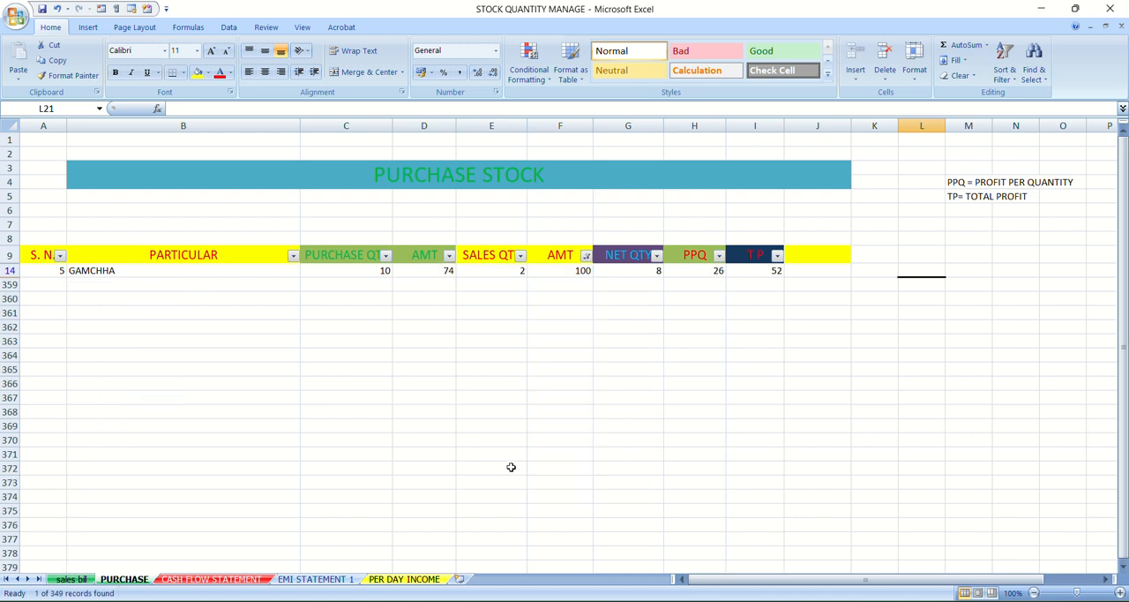
Add the value 30 to the filter on the sales AMT column (column F)
click(586, 256)
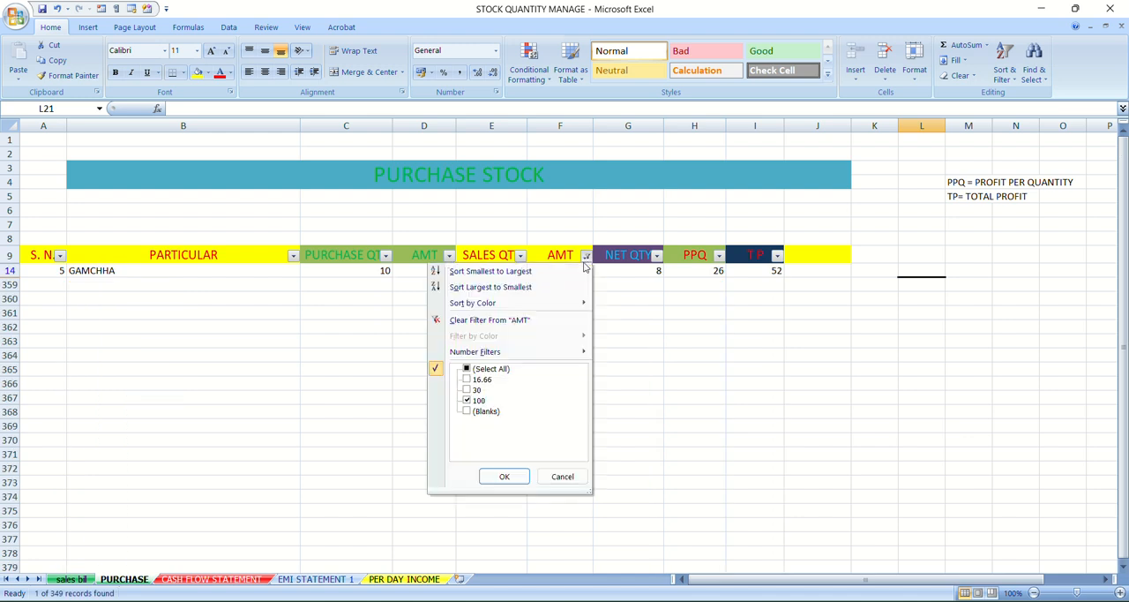
click(467, 390)
click(501, 477)
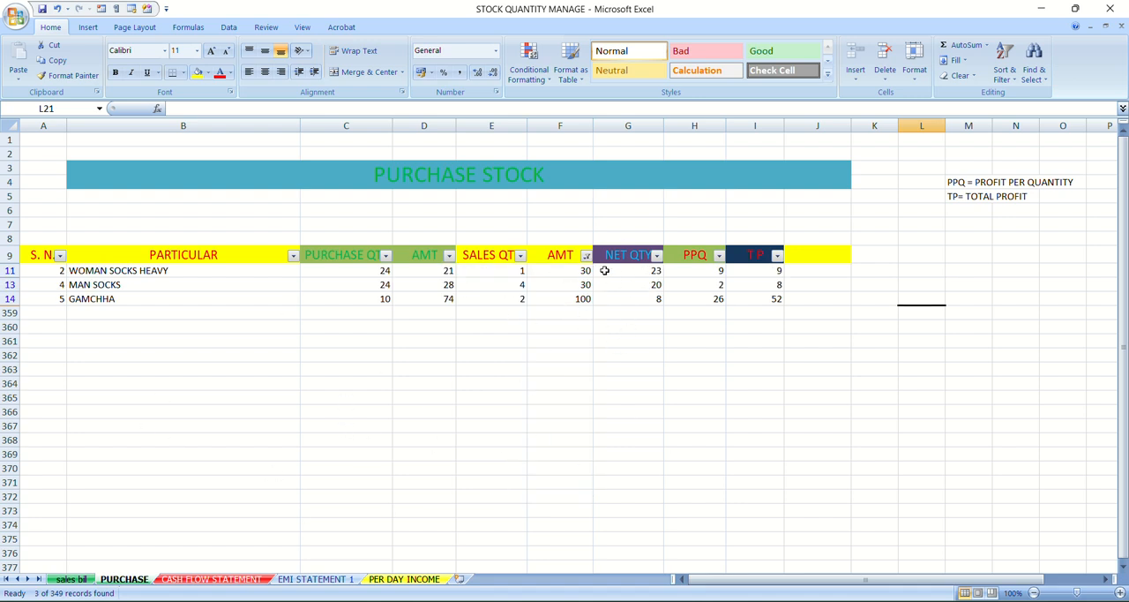
Reselect all values in the sales AMT filter in column F to show every record
click(586, 255)
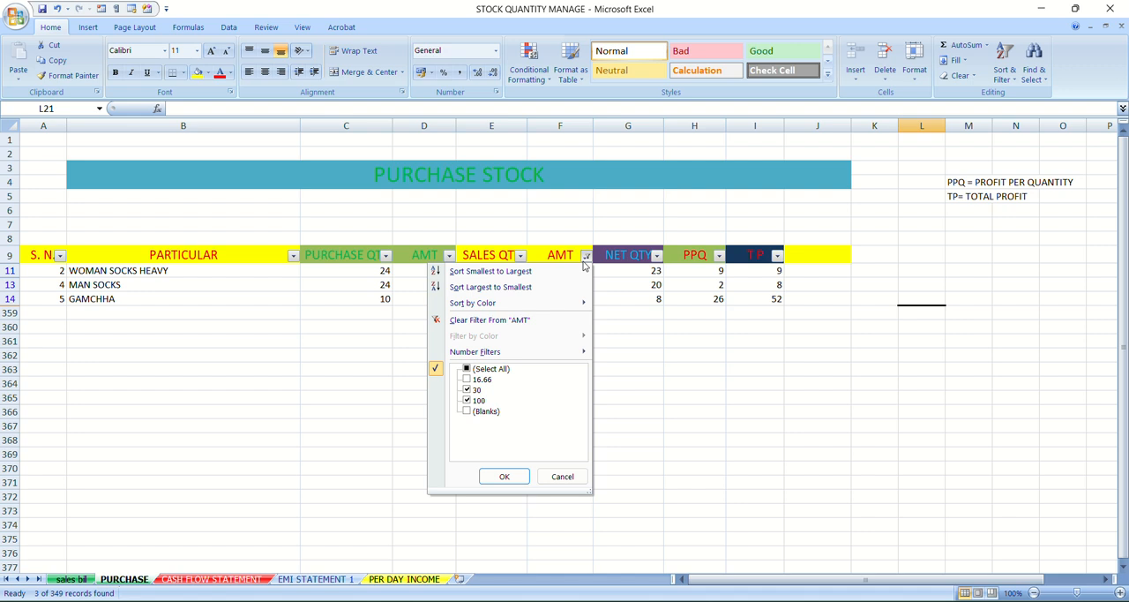
click(467, 369)
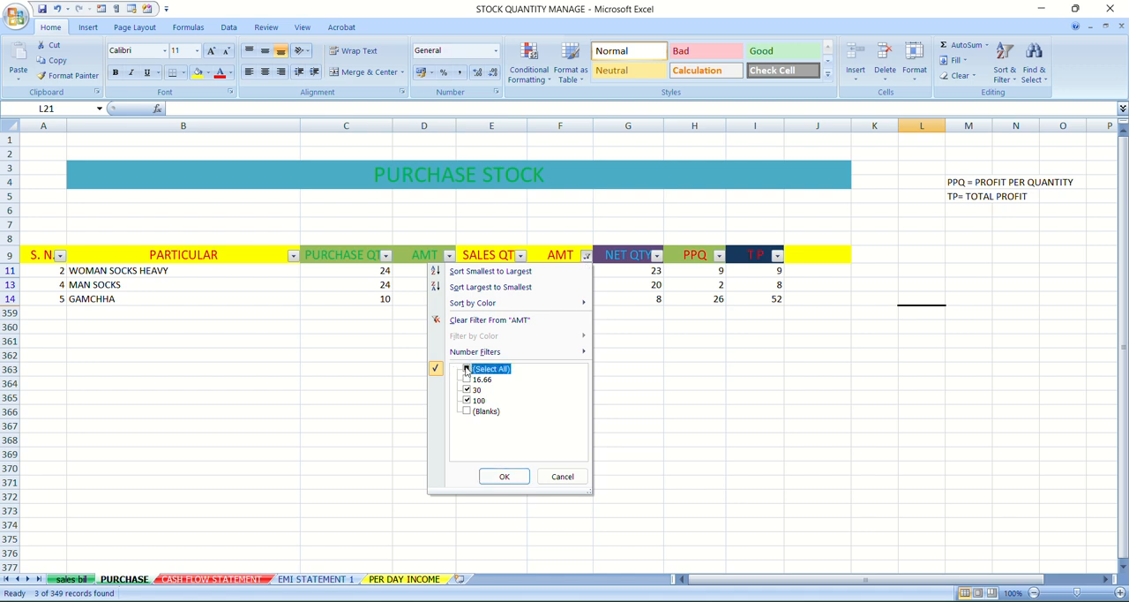
click(504, 477)
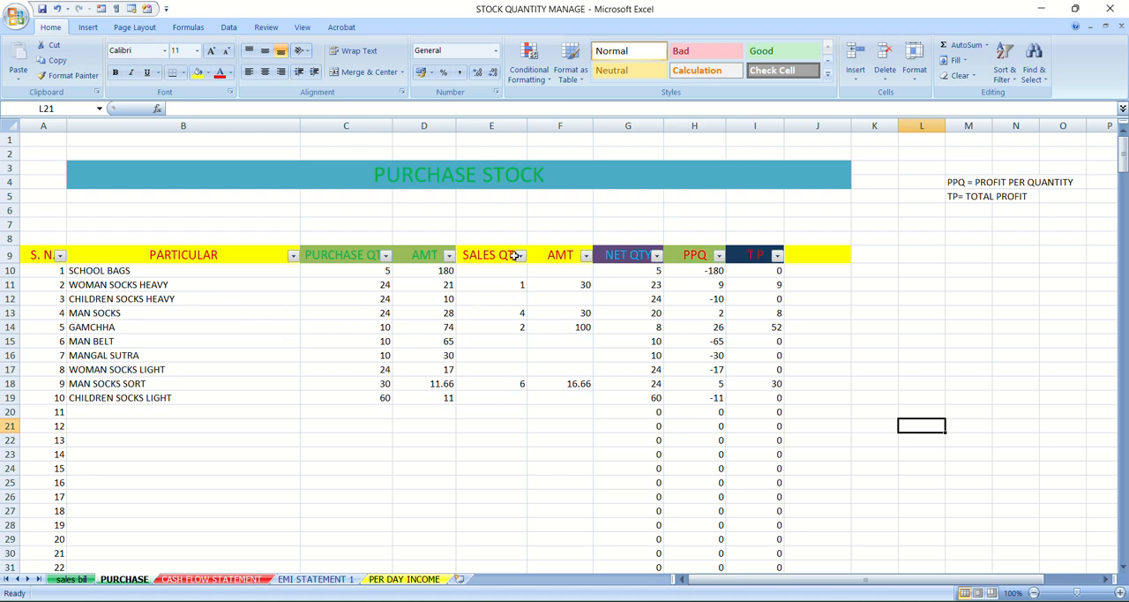
Sort the particulars in B10:B20 from A to Z, expanding the selection to the neighbouring columns
click(1007, 66)
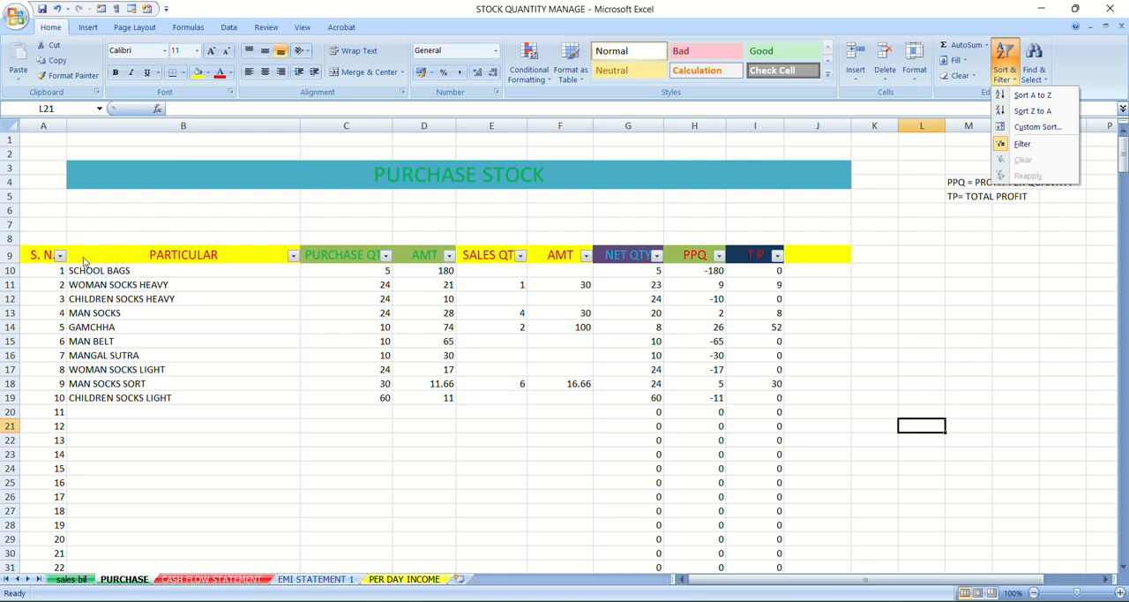
click(100, 284)
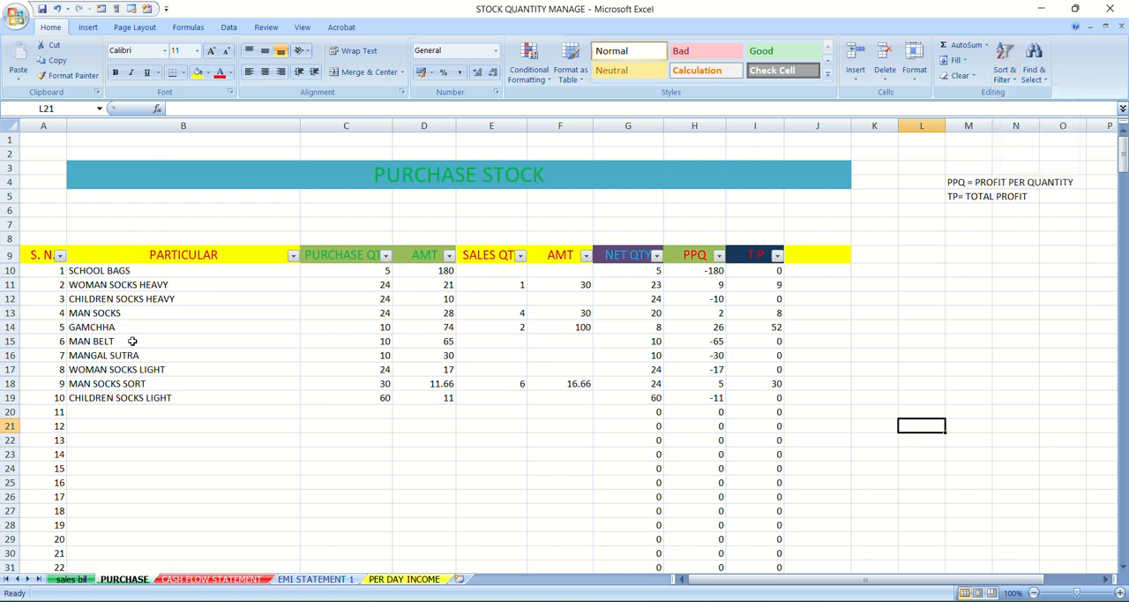
click(85, 273)
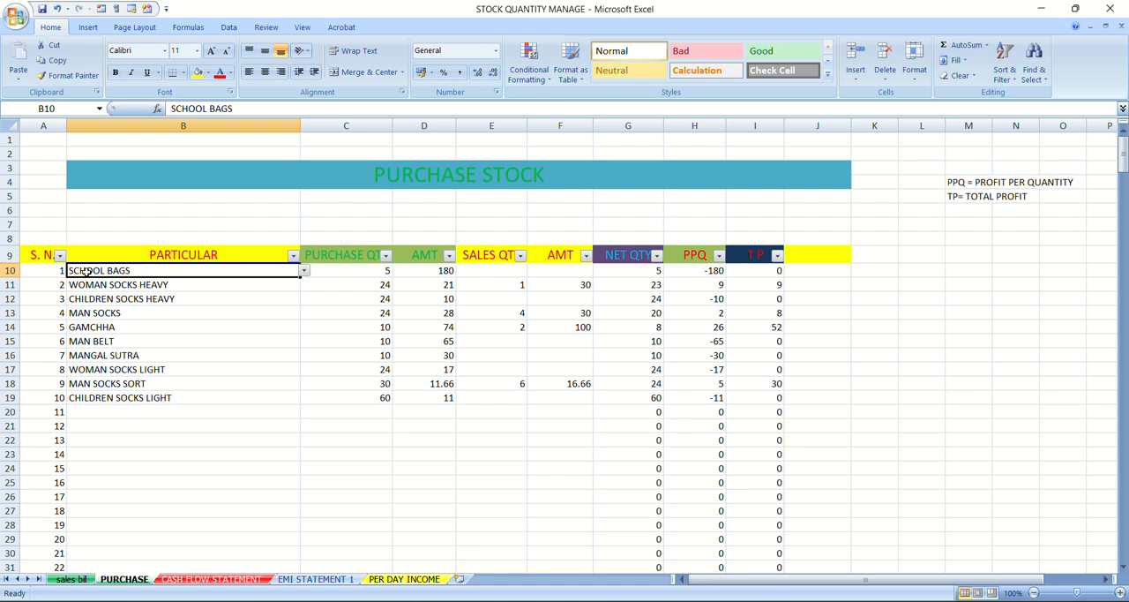
drag(84, 273, 137, 407)
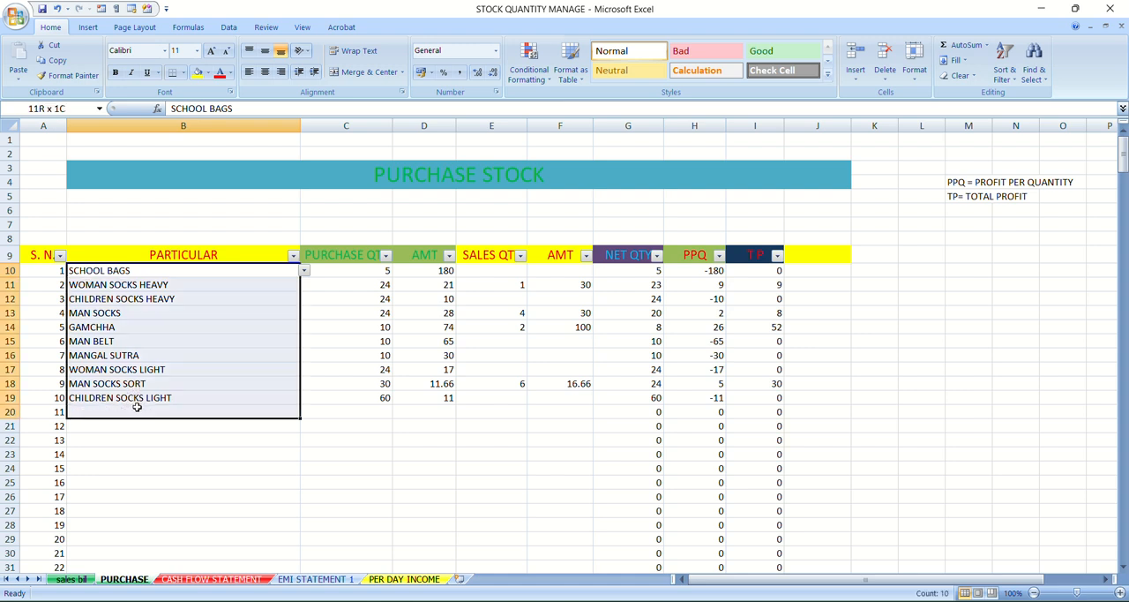
click(1005, 74)
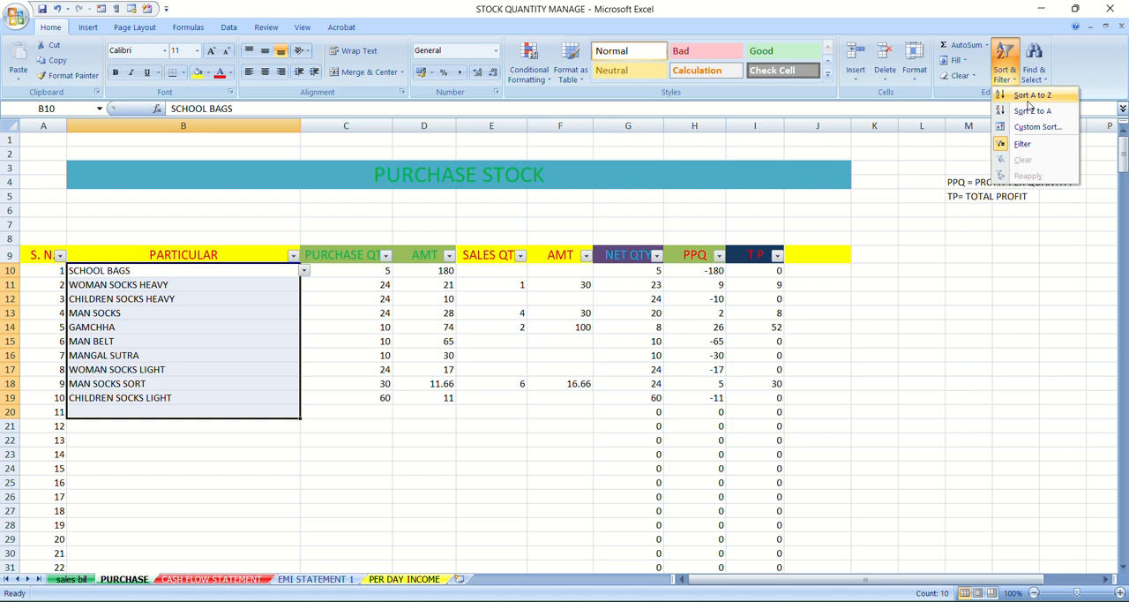
click(1029, 100)
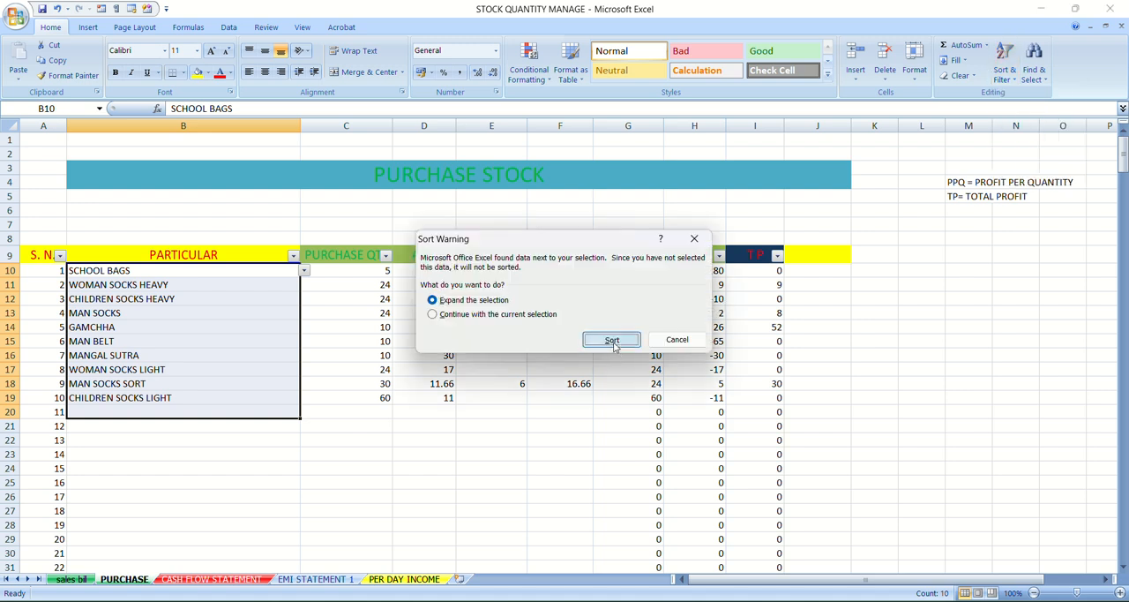
click(612, 340)
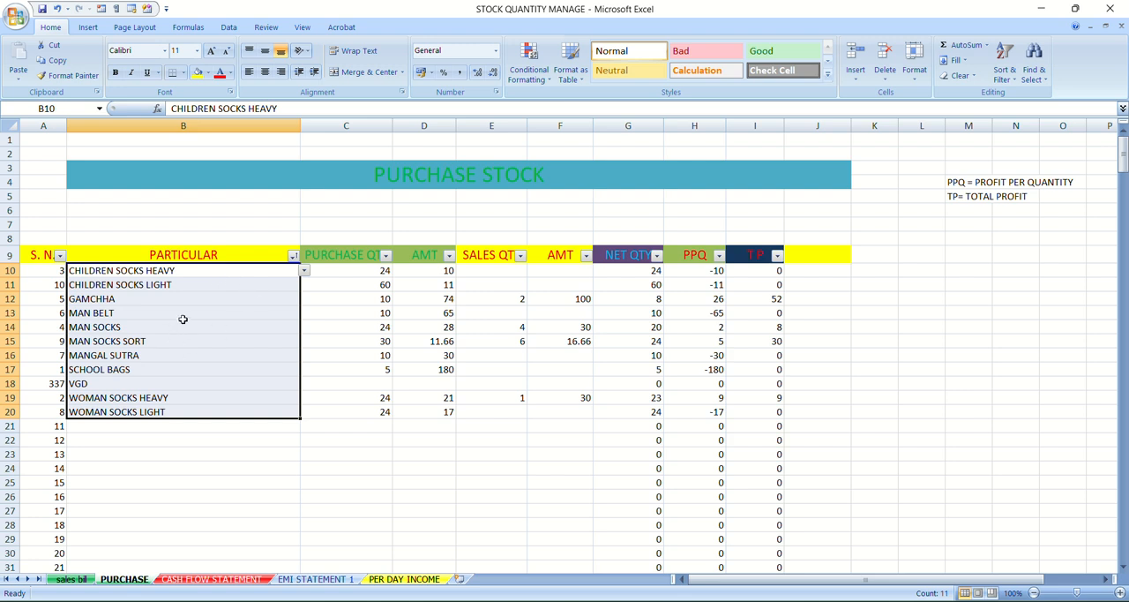
Sort the selected particulars from Z to A with the selection expanded
click(1014, 79)
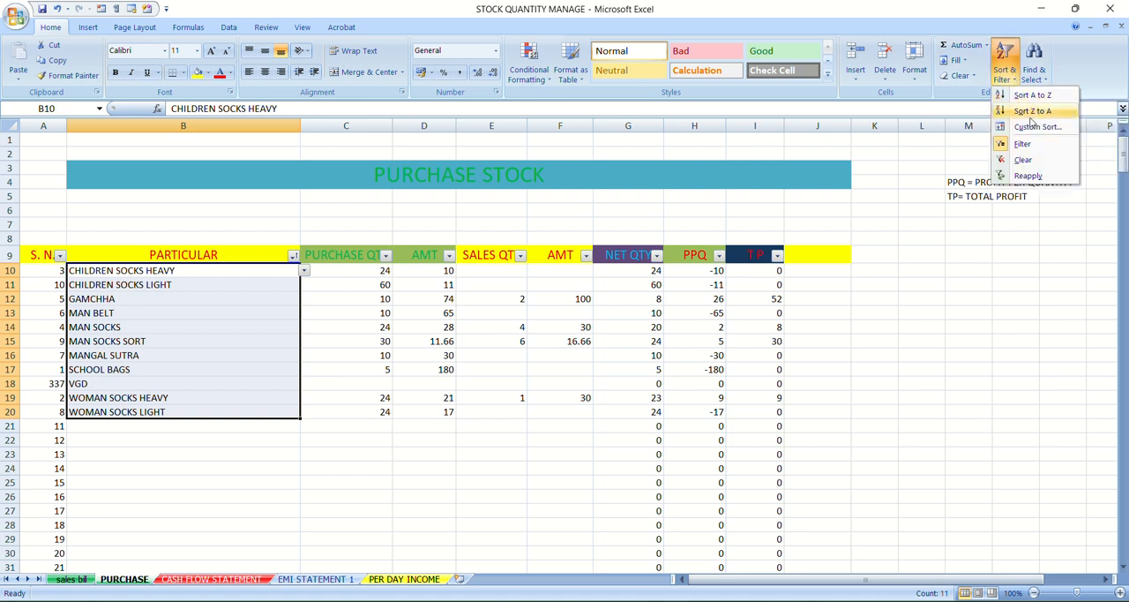
click(1031, 112)
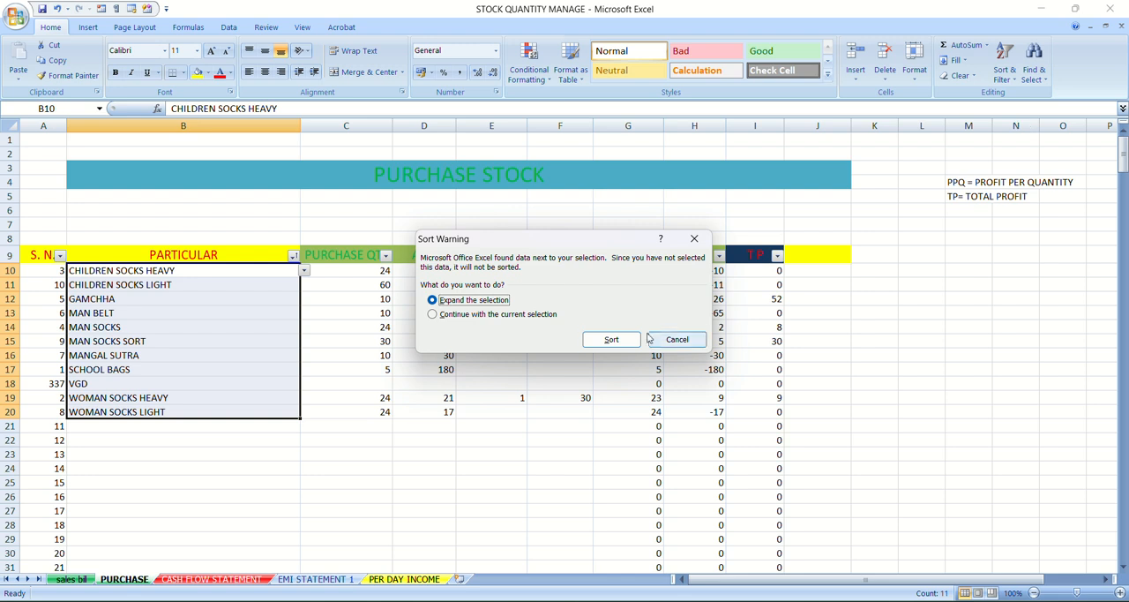
click(617, 338)
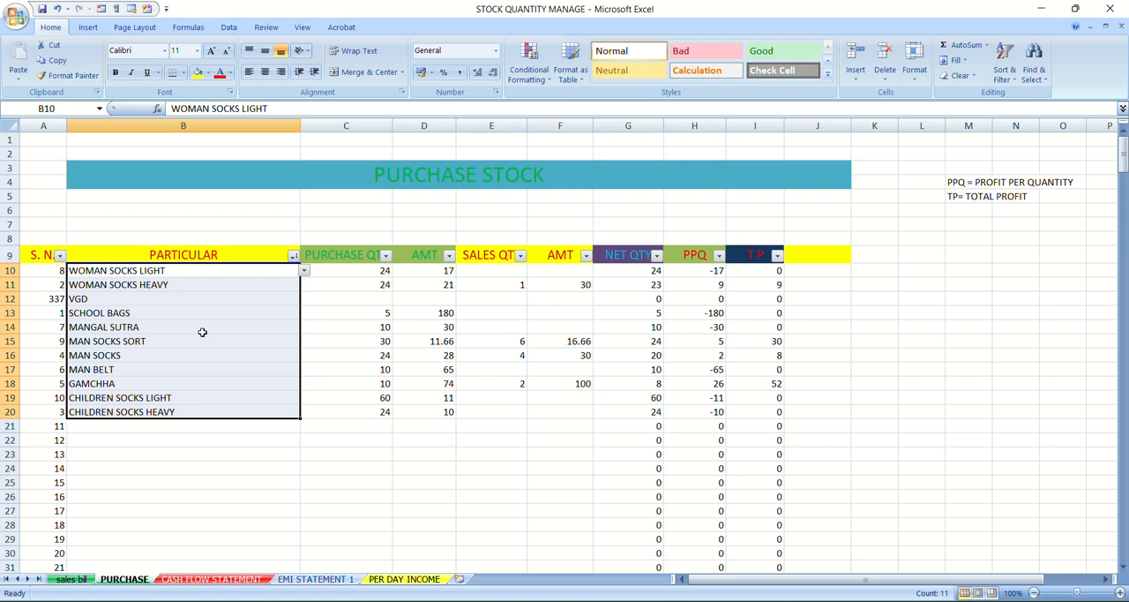
Sort the selected particulars back into A to Z order with the selection expanded
click(1014, 76)
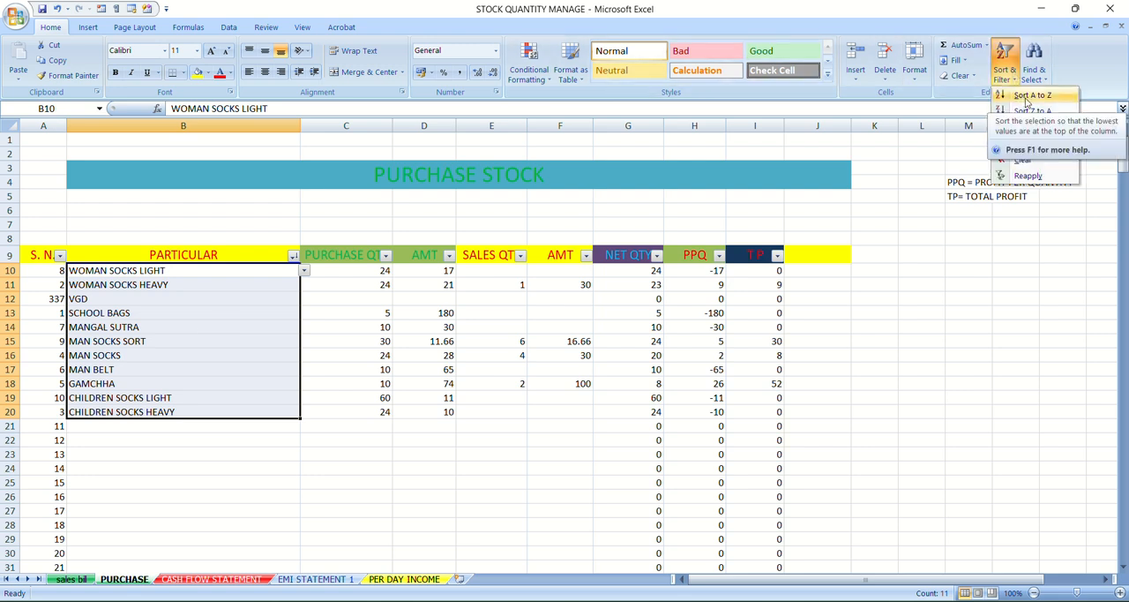
click(1026, 102)
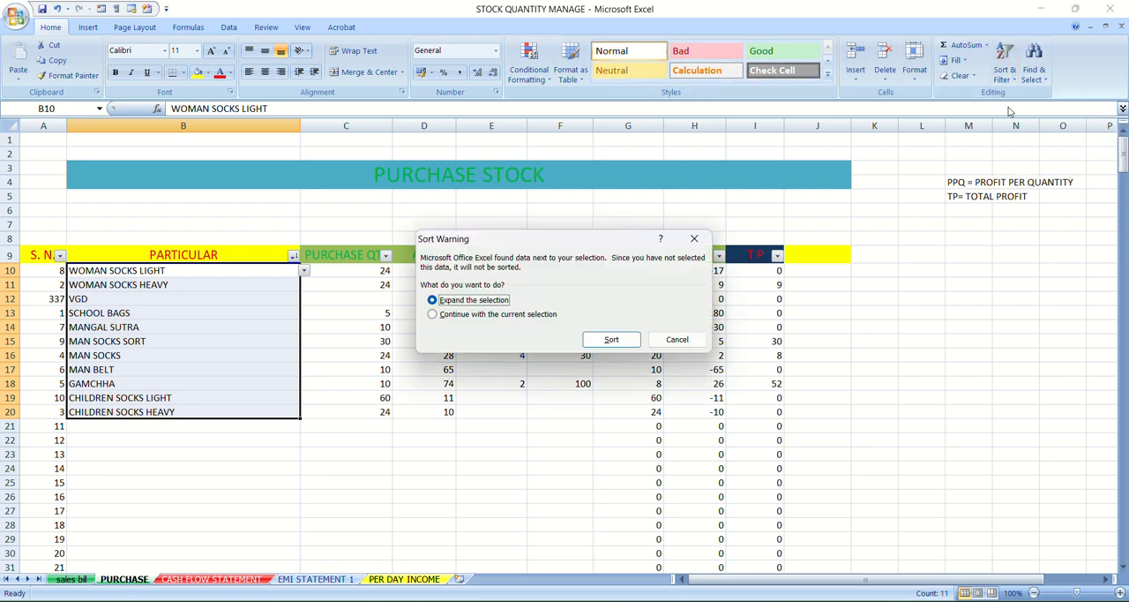
click(611, 341)
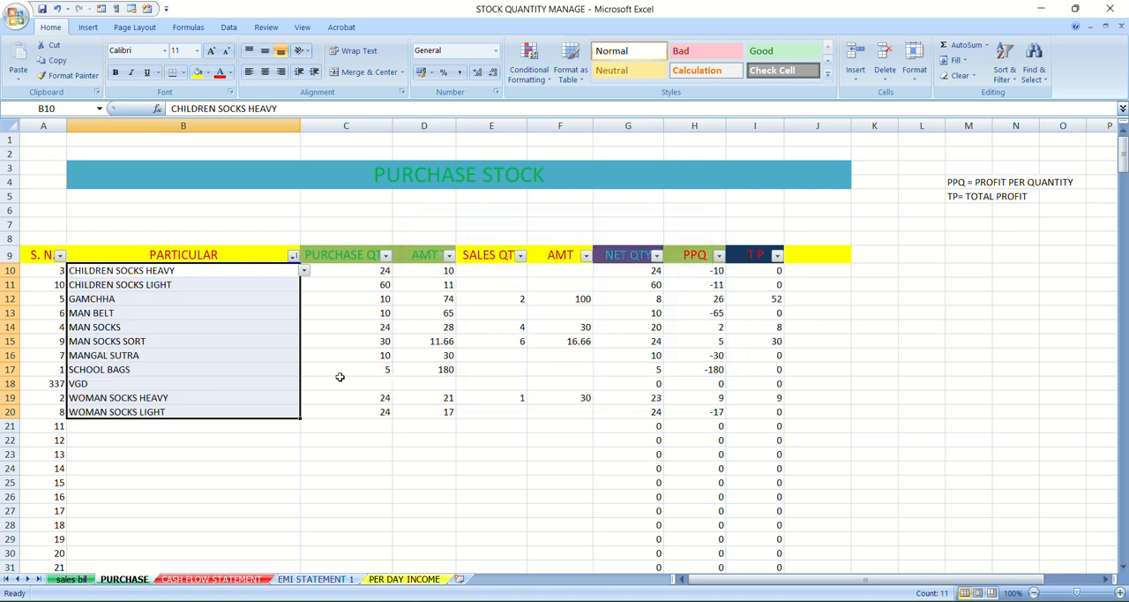